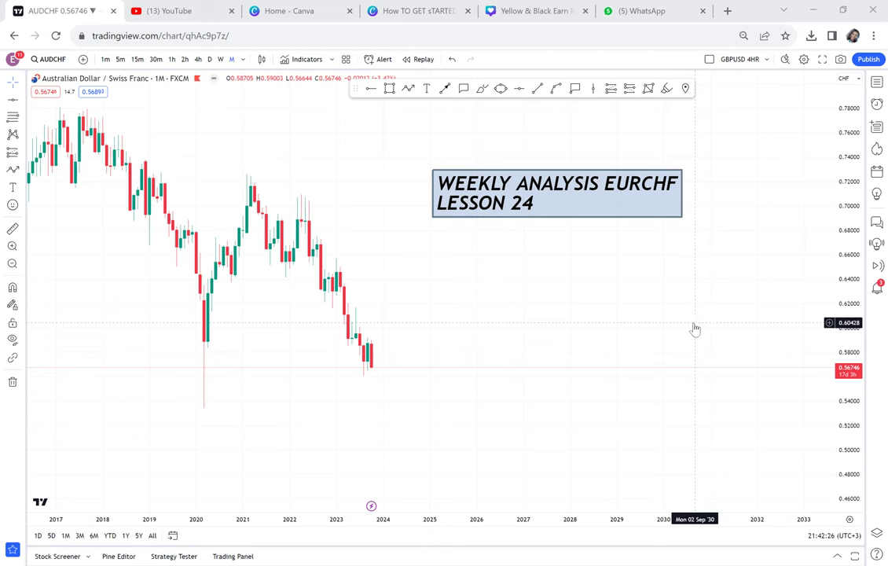
Step: Draw a rectangle zone around the 2020 low on the AUDCHF monthly chart, from about 0.57143 down to about 0.53356, starting April 2019
scroll(523, 387, up, 2)
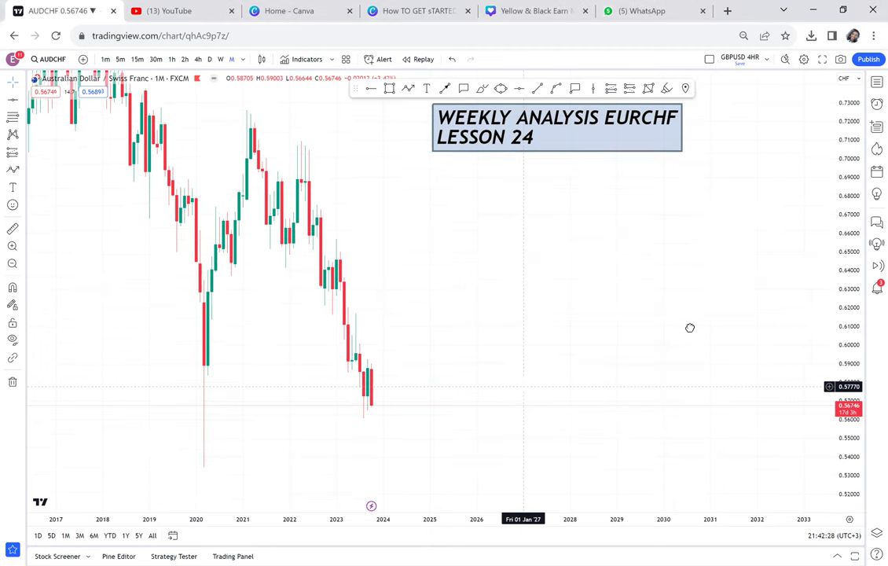
scroll(747, 319, left, 5)
scroll(748, 321, up, 3)
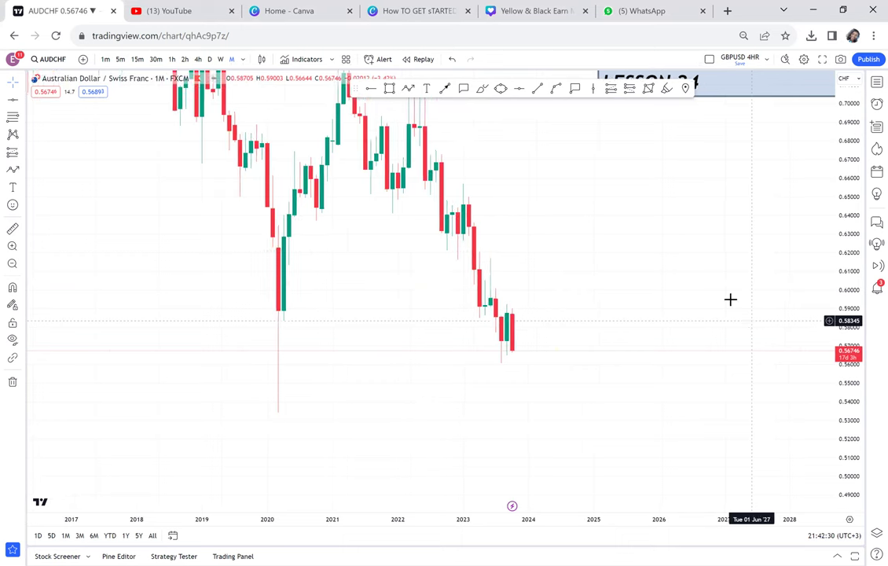
click(389, 89)
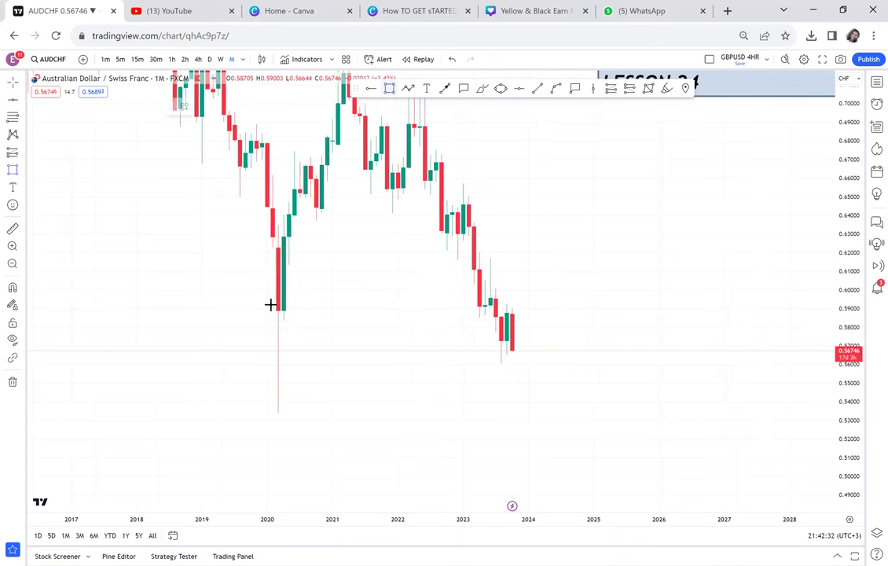
click(218, 343)
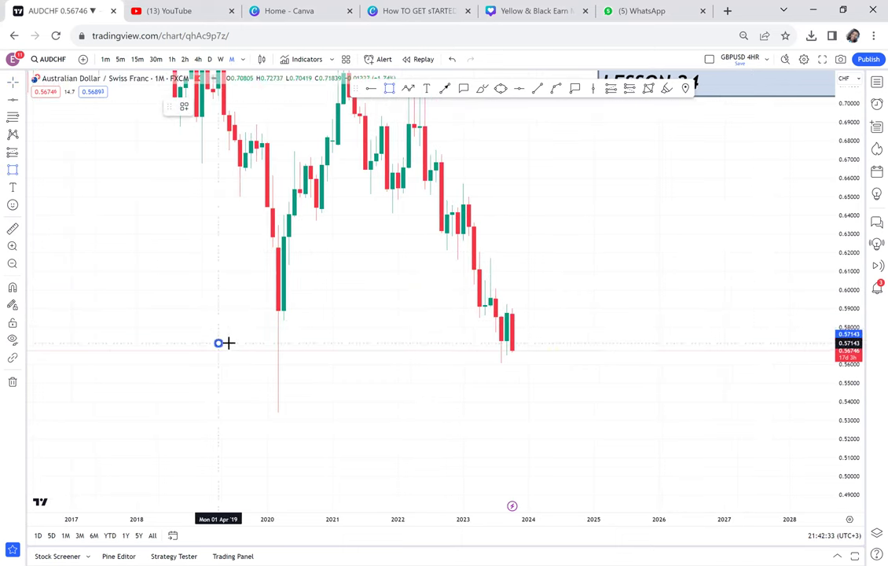
click(637, 412)
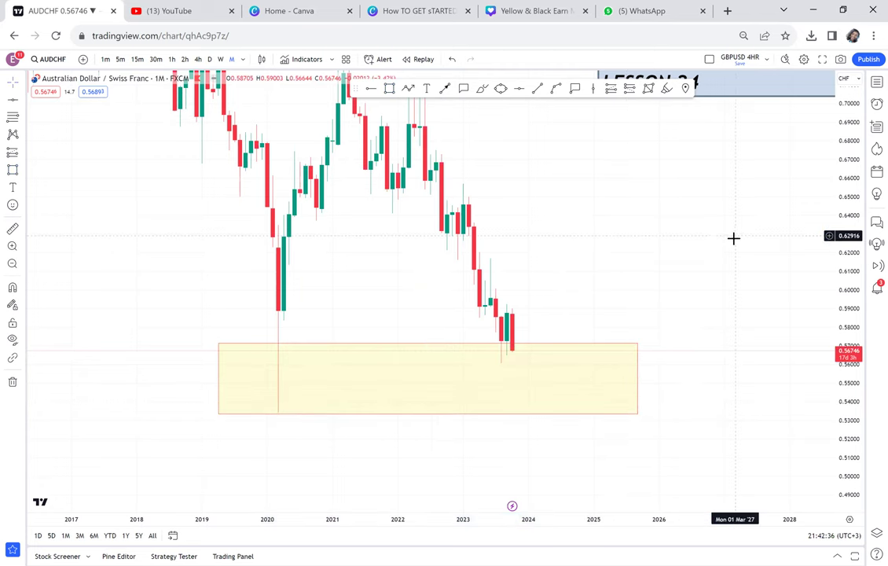
Step: Place a horizontal line just above the early 2021 swing high at about 0.72660
drag(733, 236, 739, 309)
drag(819, 229, 589, 201)
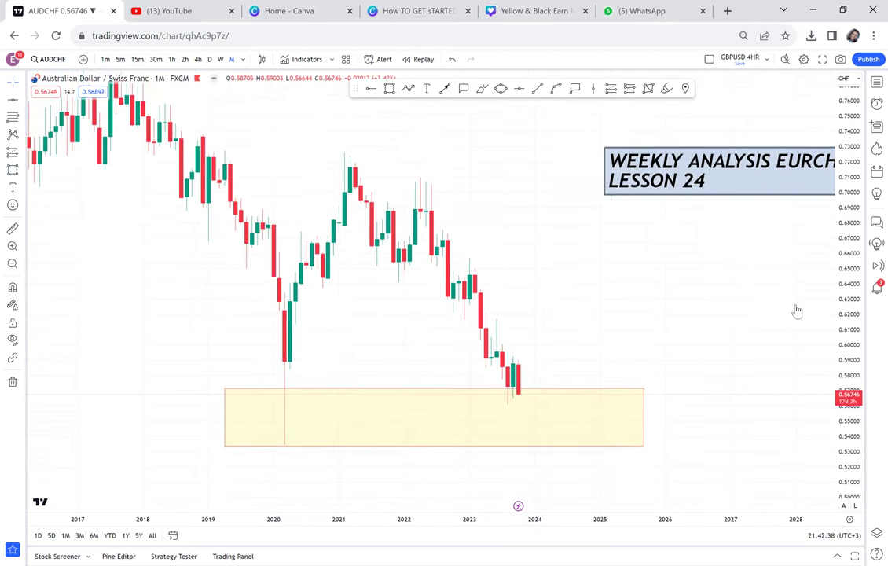
click(519, 89)
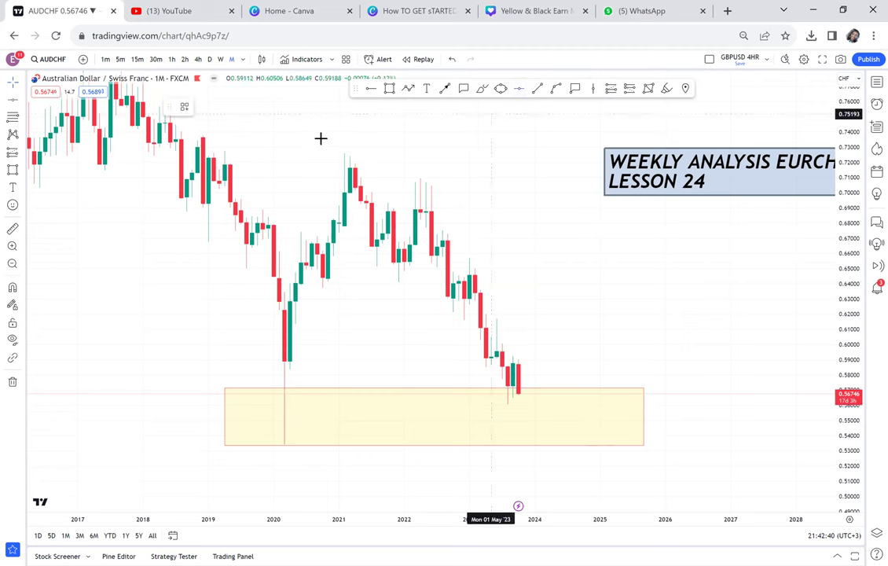
click(309, 151)
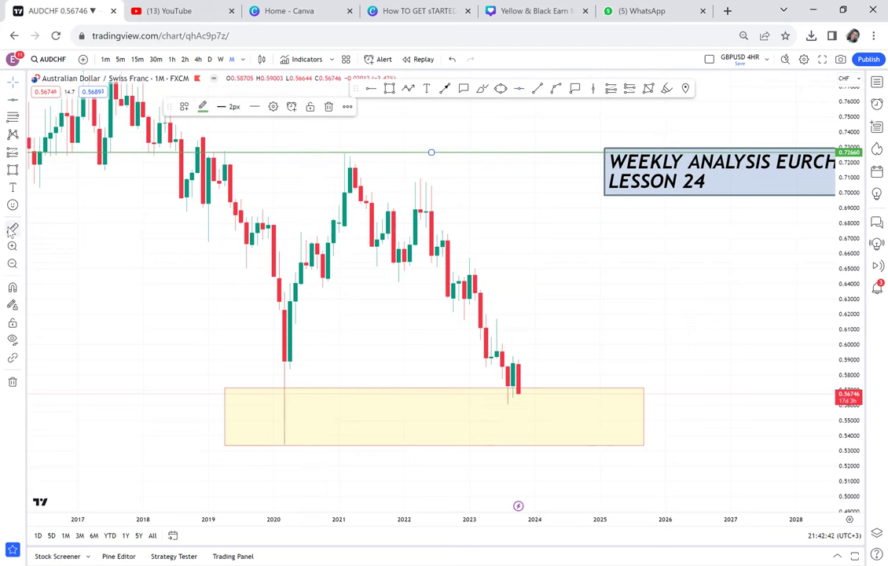
Step: Measure the range from the zone's lower edge to the upper line and place a horizontal line at its midpoint, about 0.63104
click(224, 444)
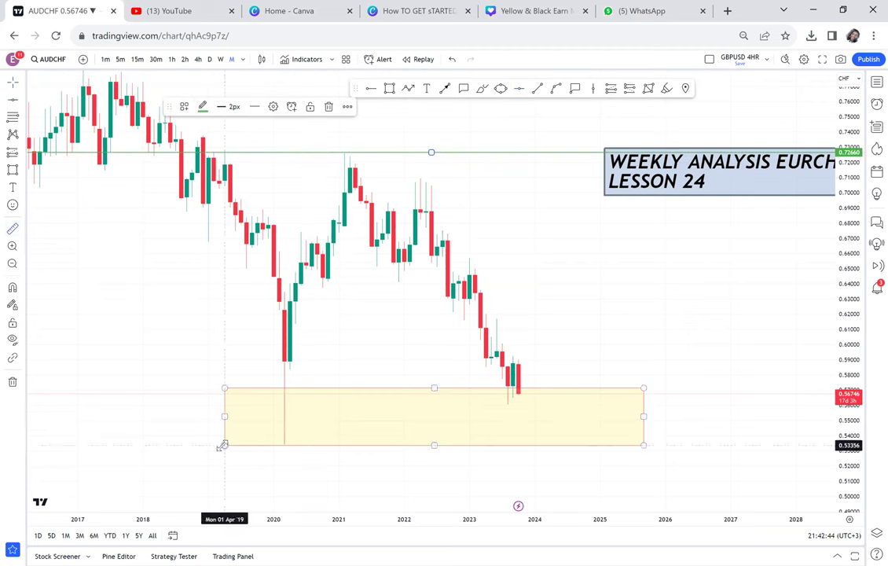
click(573, 152)
click(519, 89)
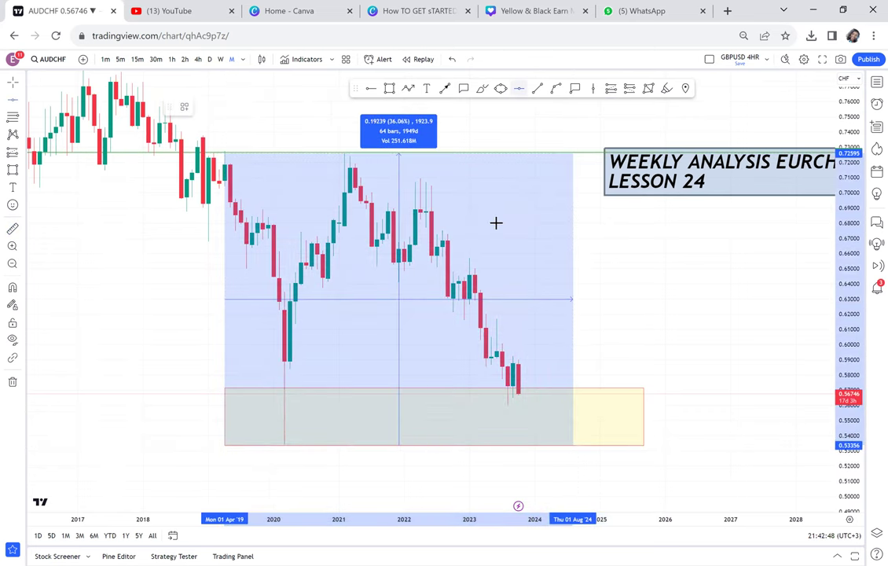
click(430, 298)
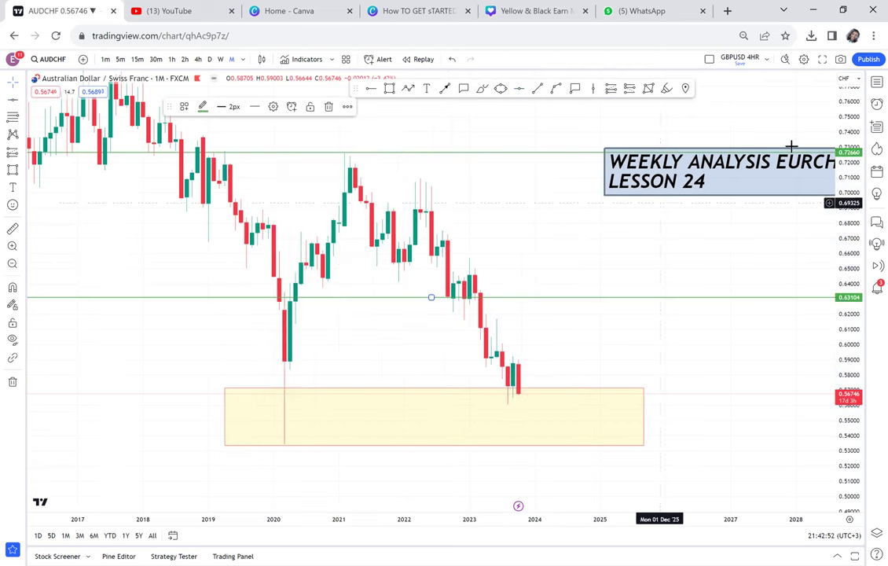
Step: Switch the chart to EURCHF from the watchlist and remove all drawings from it
click(876, 83)
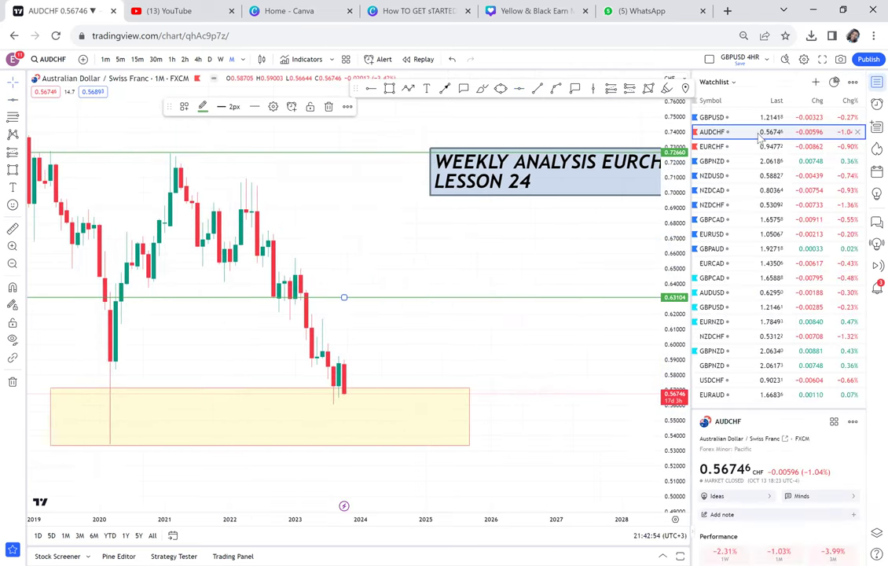
click(744, 147)
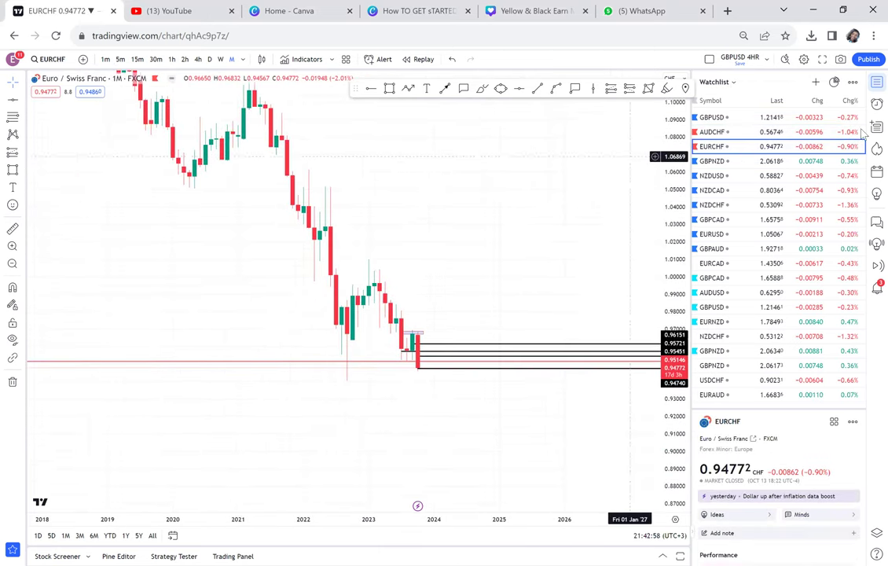
click(877, 82)
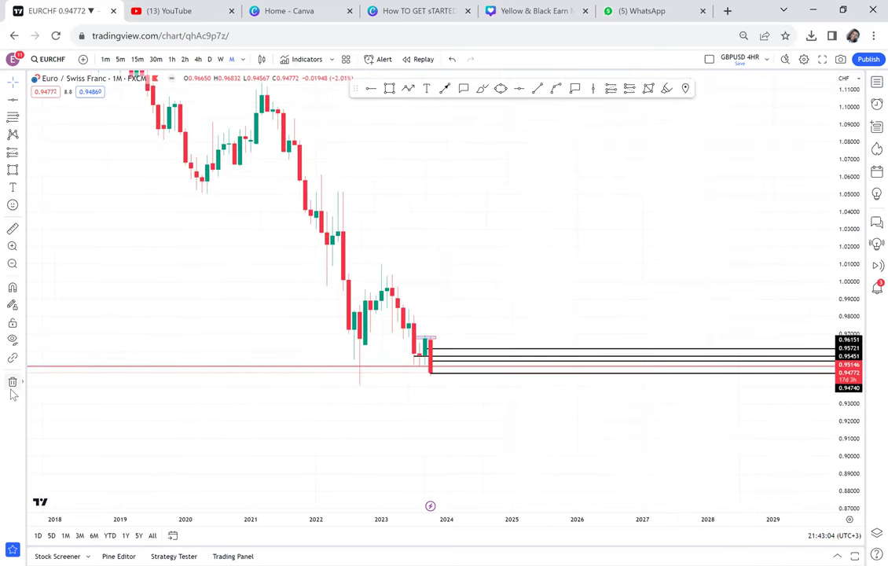
click(12, 382)
click(78, 377)
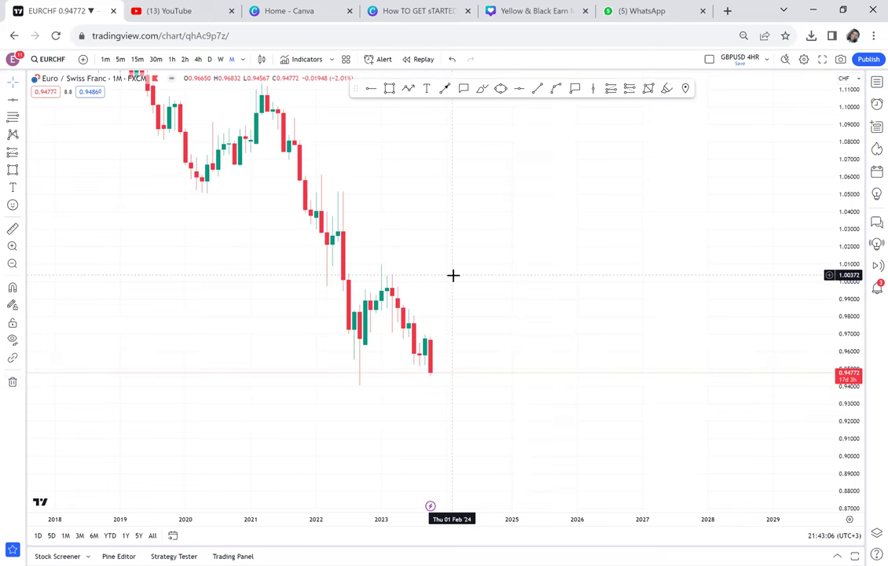
Step: Draw a rectangle zone over the 2022 low from about 0.95270 to 0.94005, spanning April 2022 to February 2025
scroll(454, 275, up, 2)
drag(852, 391, 852, 338)
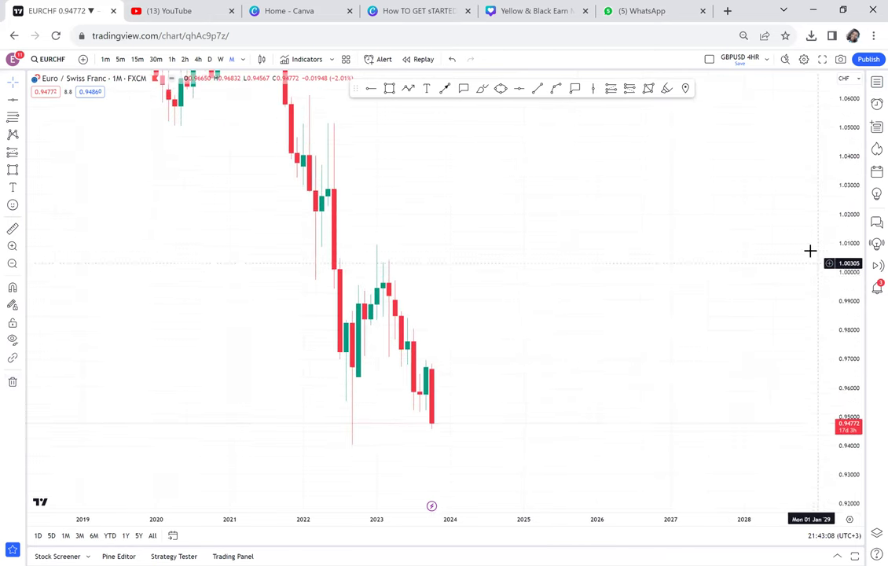
drag(629, 275, 630, 213)
scroll(631, 212, up, 3)
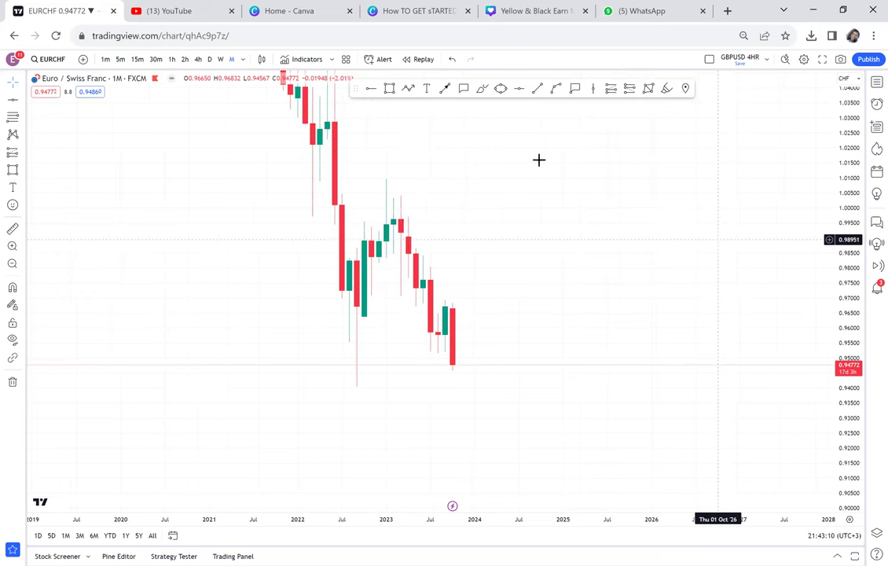
click(387, 88)
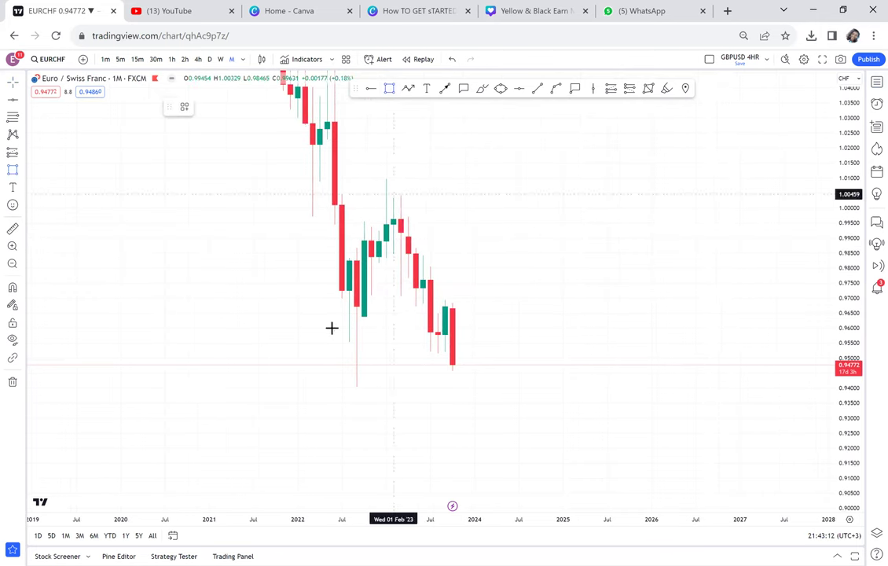
click(317, 349)
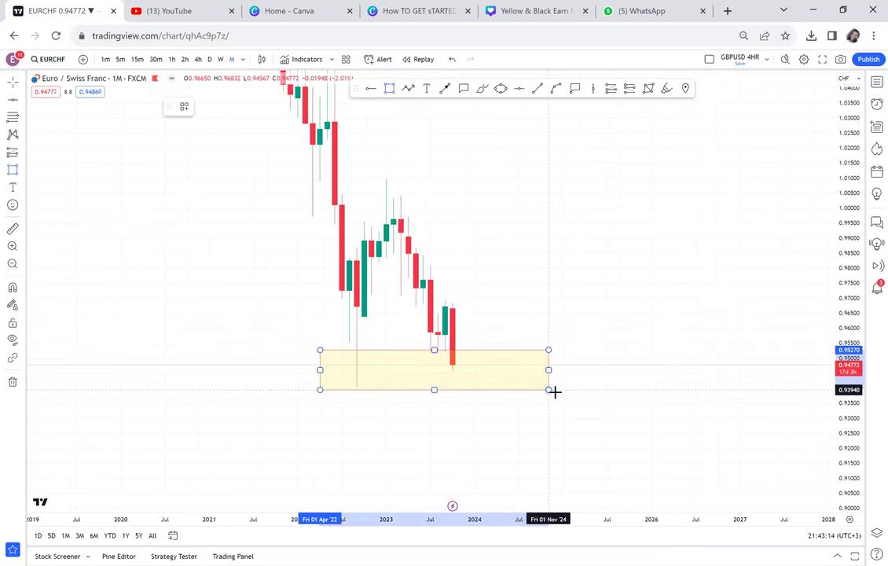
click(569, 388)
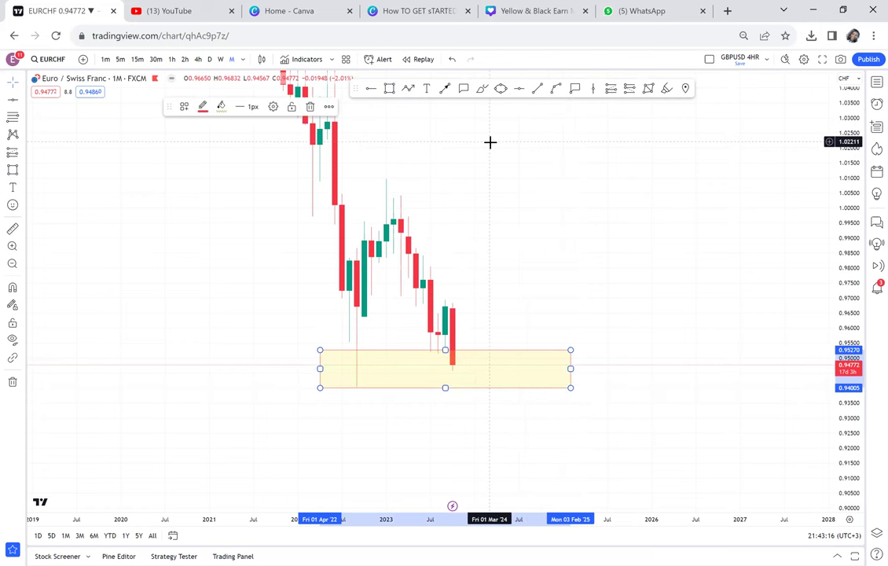
Step: Place horizontal lines at the January 2023 high, about 1.00978, and at the measured midpoint down to the zone's low, about 0.97524
click(518, 88)
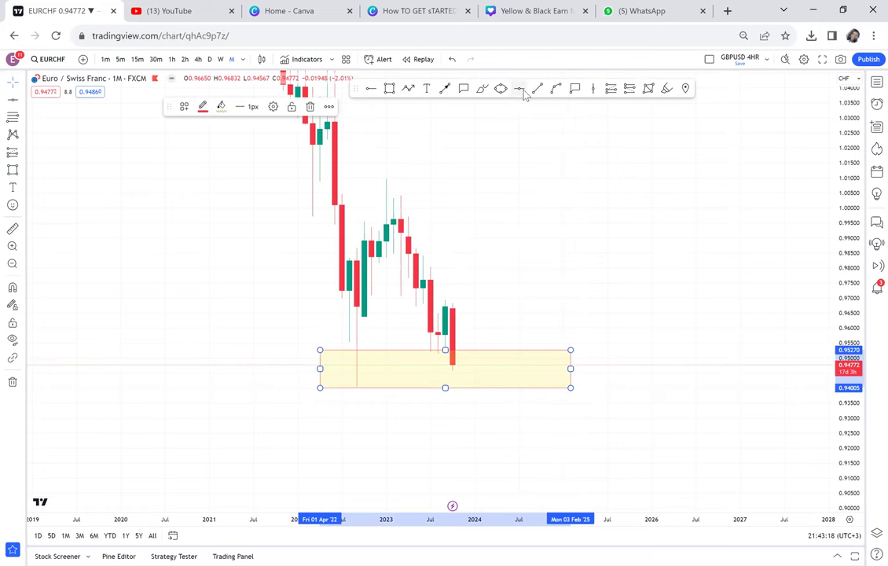
click(314, 178)
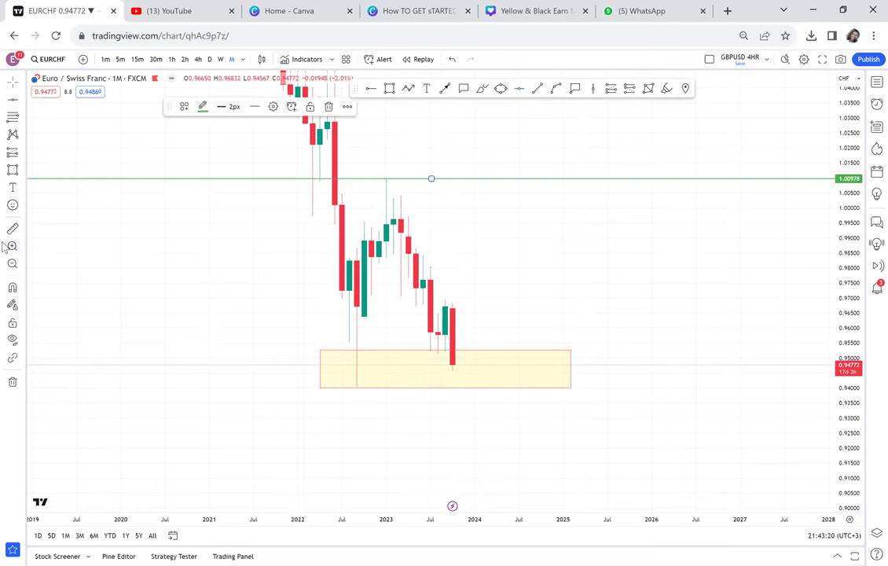
shift+click(306, 386)
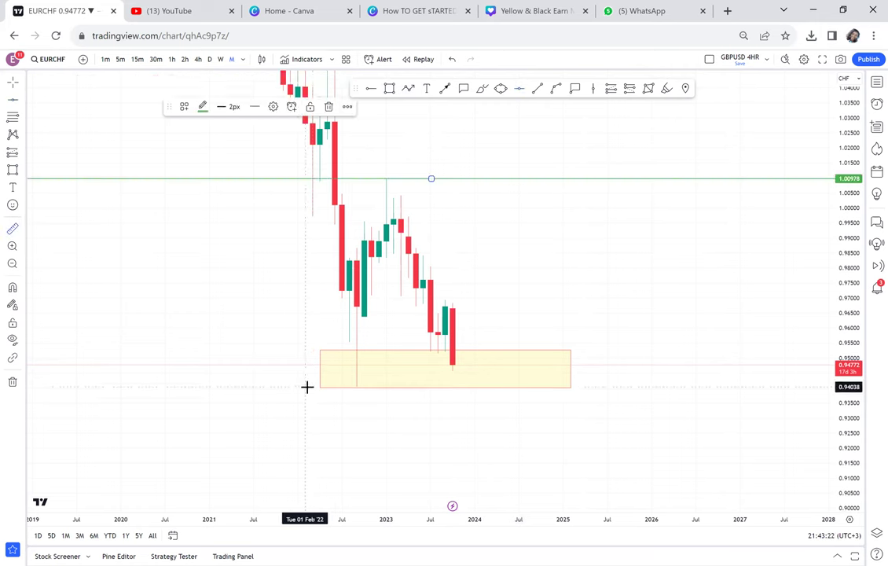
click(636, 227)
click(710, 178)
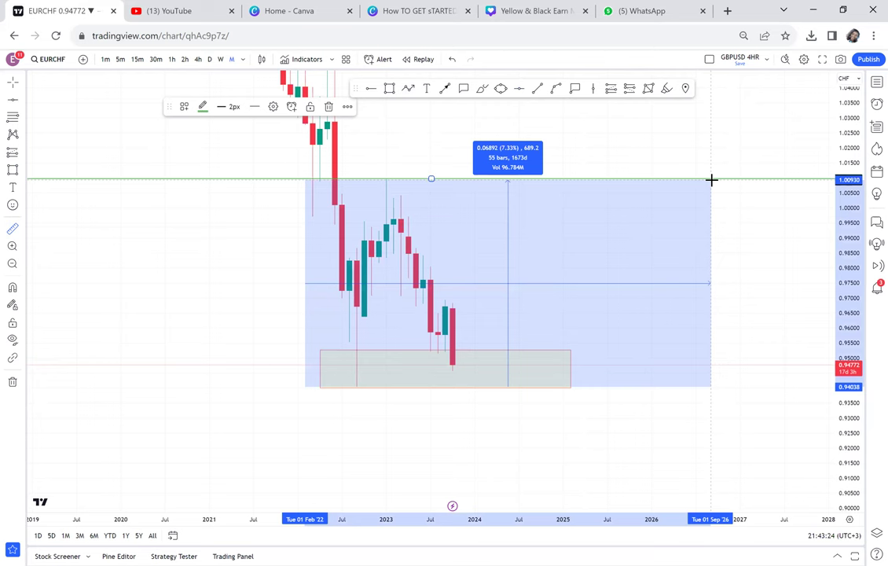
click(520, 89)
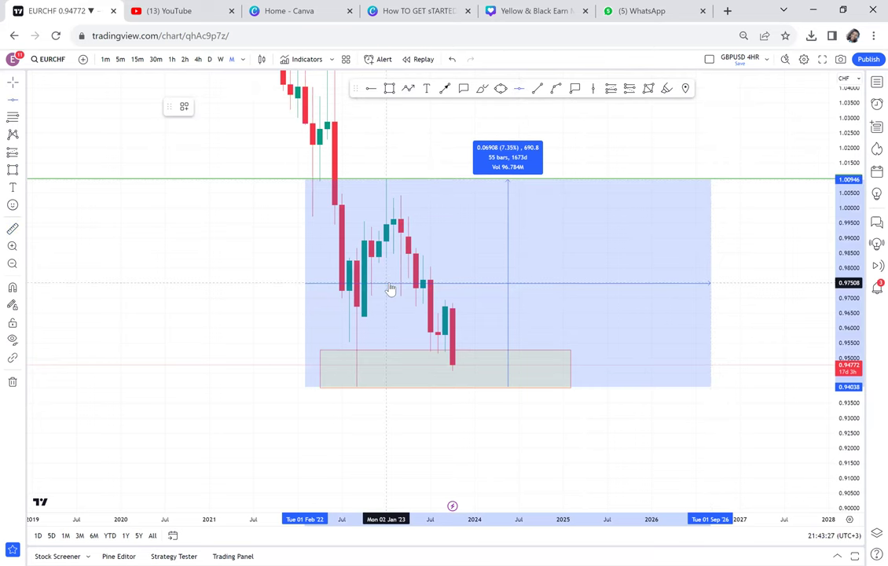
click(391, 289)
Step: Place a black horizontal ray and adjust it to start at the May 2023 candle's low, about 0.96701
scroll(765, 386, up, 2)
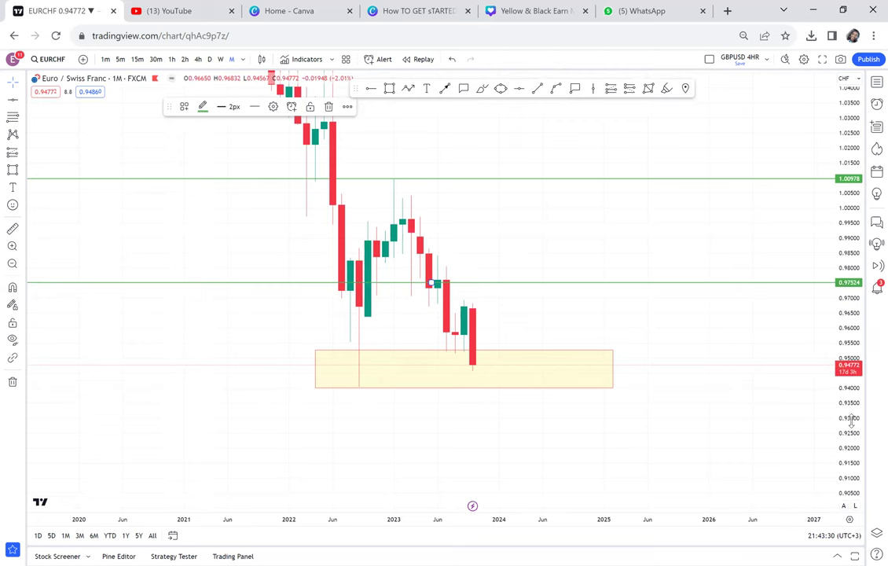
click(696, 317)
drag(696, 318, 665, 290)
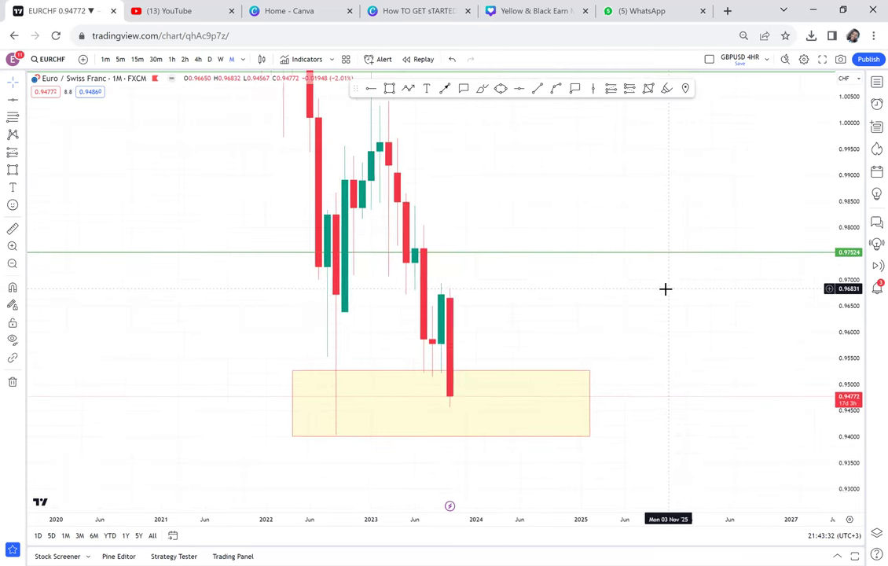
scroll(665, 289, up, 1)
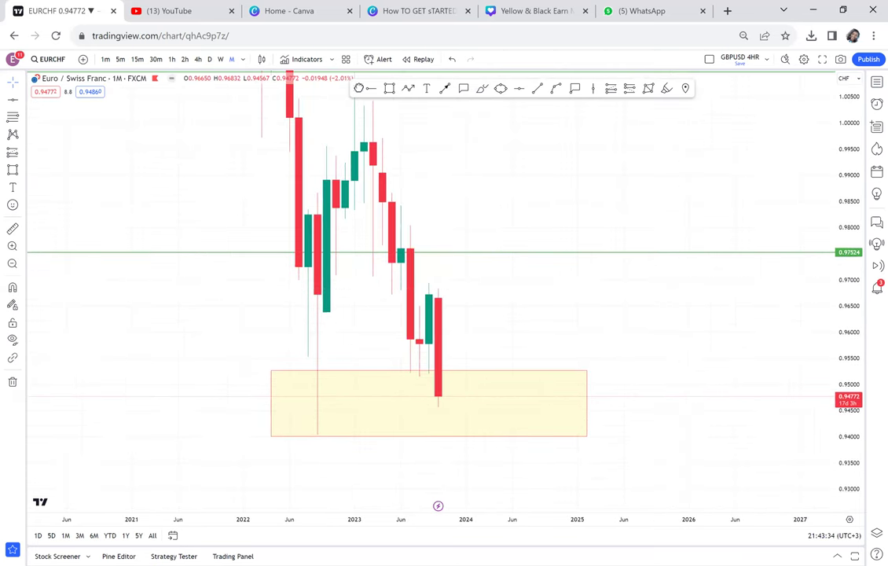
click(383, 305)
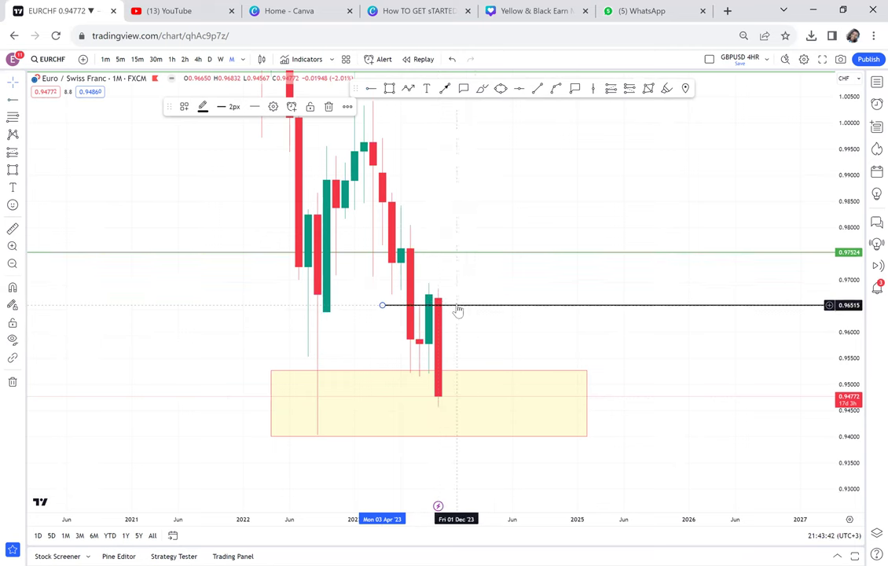
drag(455, 306, 451, 300)
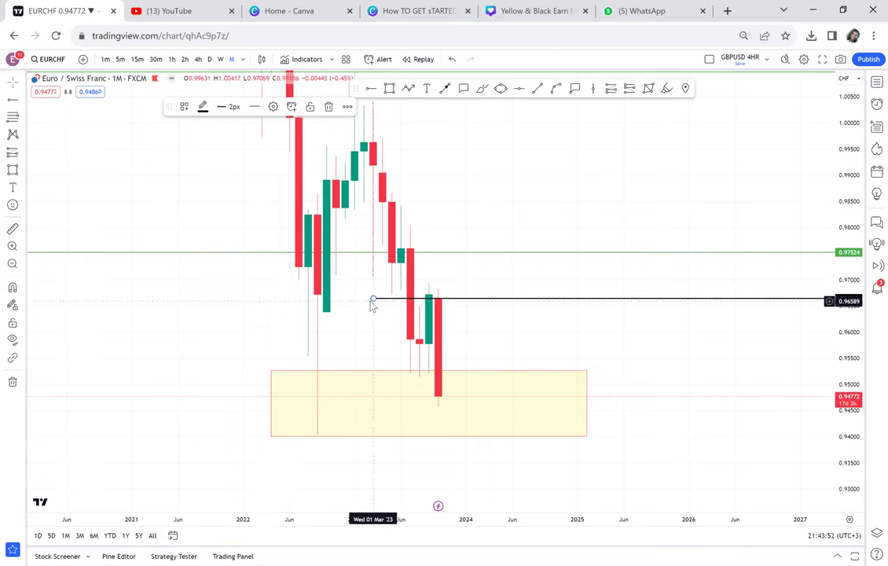
drag(389, 298, 392, 295)
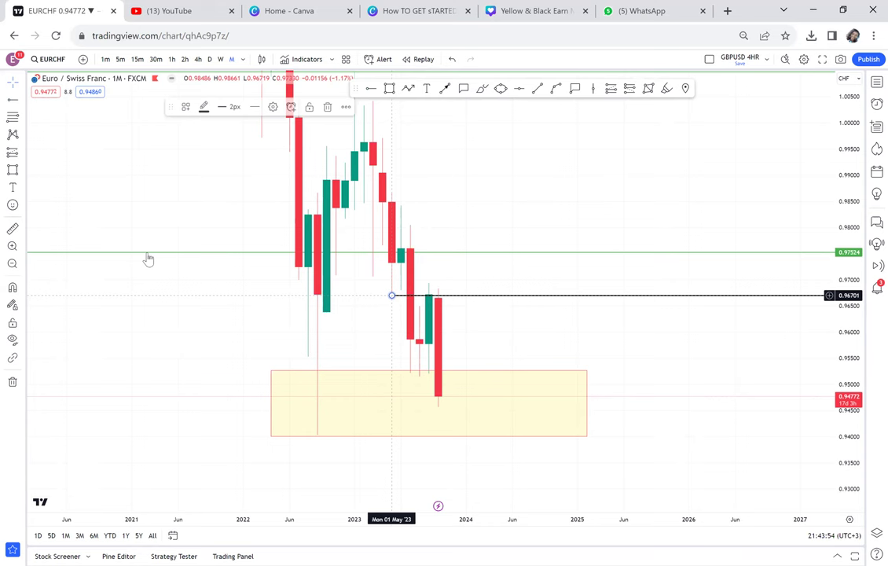
Step: Measure the price drop from the black ray down to the latest candle's low
click(12, 228)
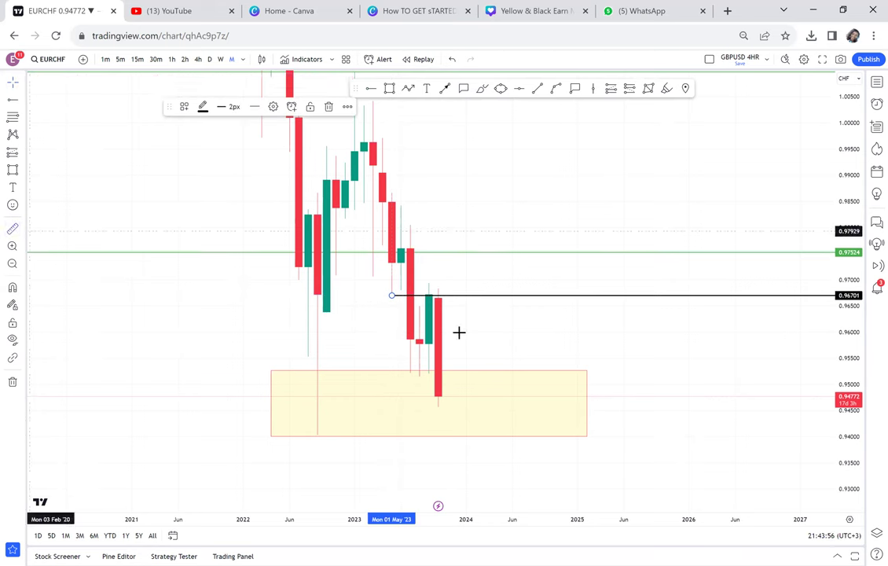
click(451, 294)
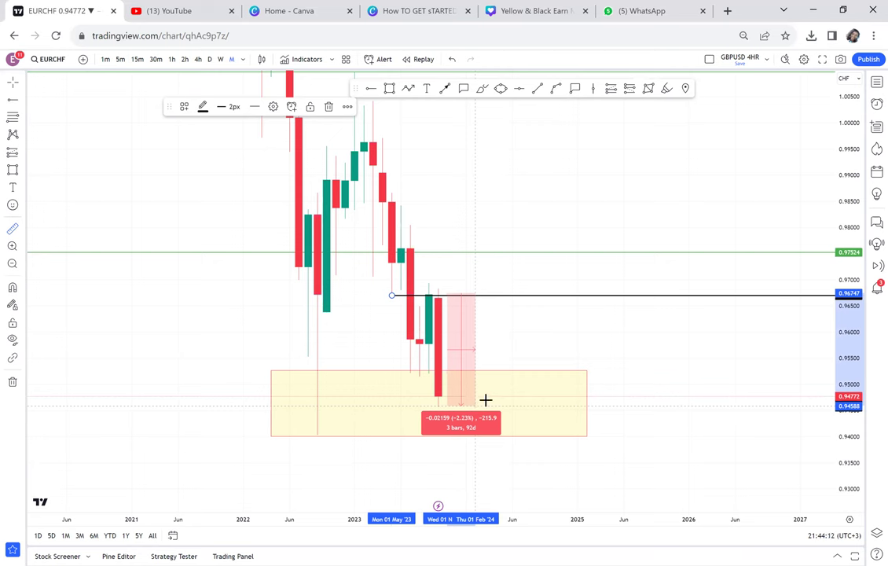
click(566, 321)
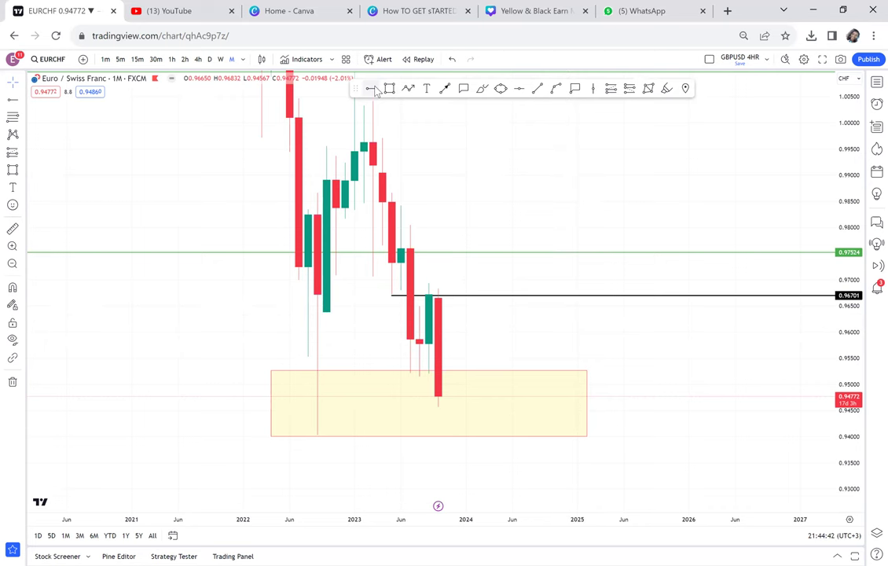
Step: Draw a horizontal ray along the yellow zone's lower edge at about 0.94002, starting from May 2021
click(167, 437)
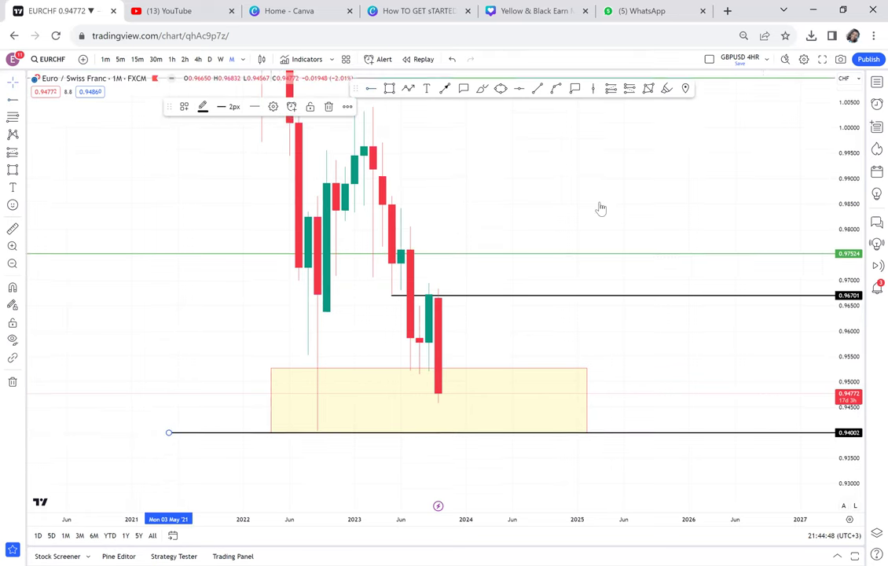
Step: Draw a curve from the September 2022 low to September 2023 and arch it up to the upper green line
click(556, 89)
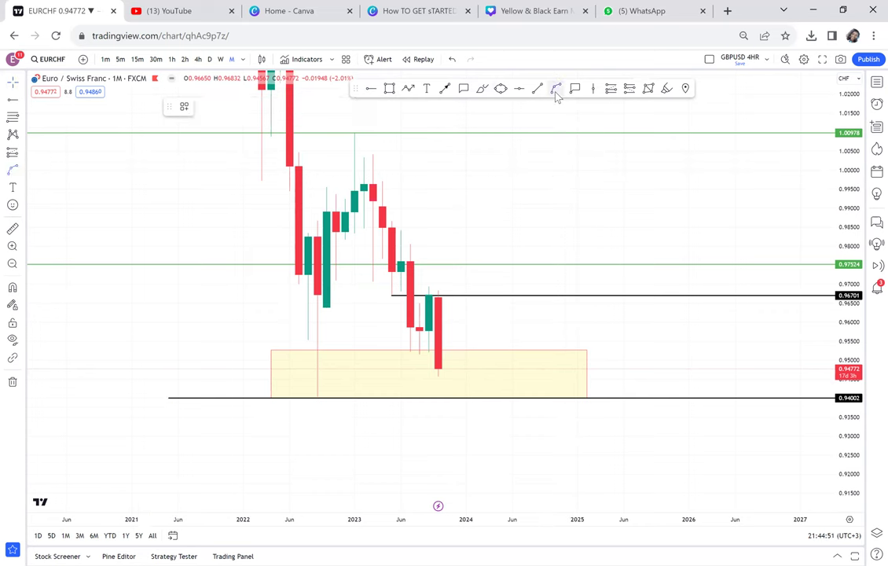
click(316, 398)
click(428, 396)
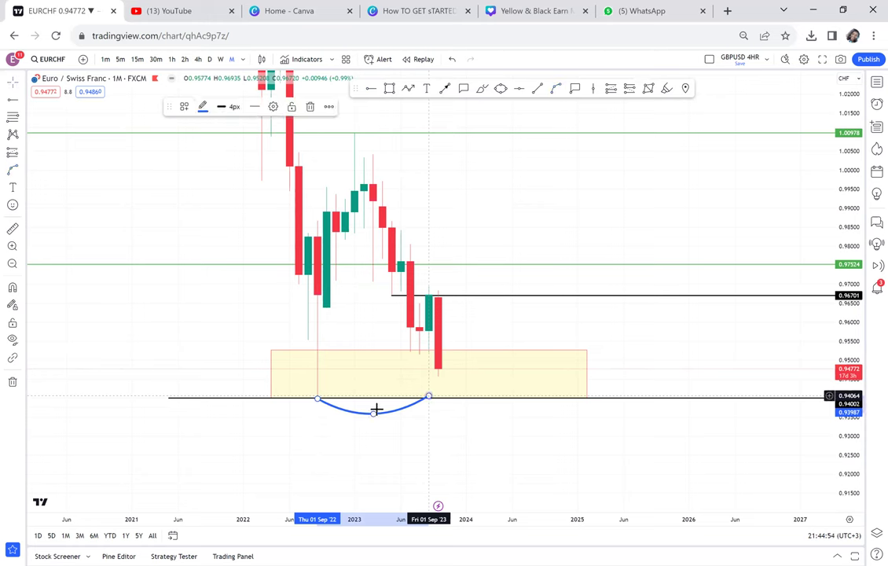
drag(373, 412, 372, 130)
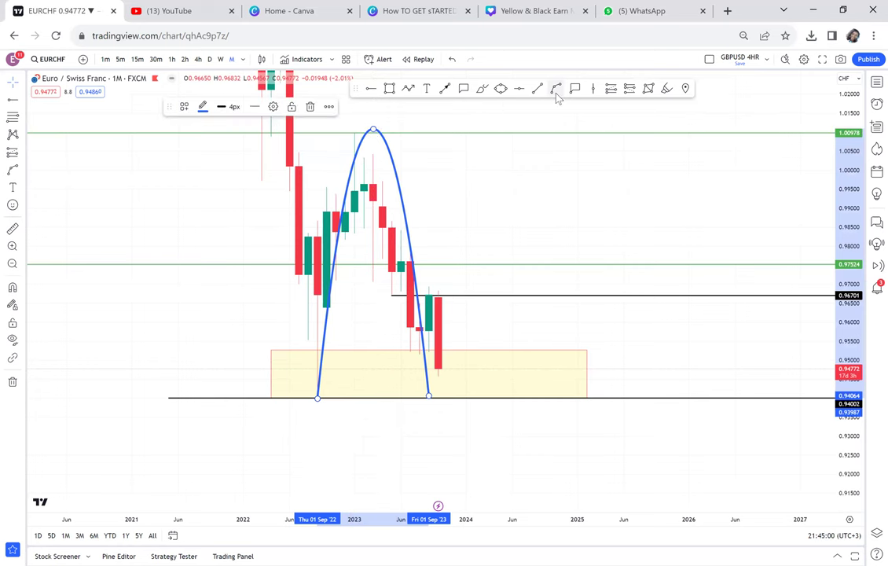
Step: Draw a second curve from September 2023 to December 2024, arched up to the upper black ray
click(556, 88)
click(429, 389)
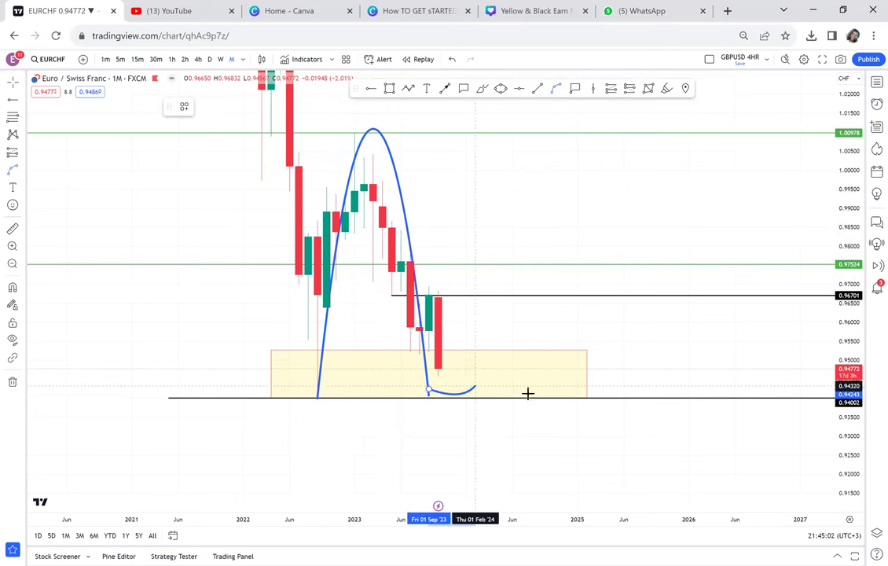
click(568, 397)
drag(496, 415, 494, 294)
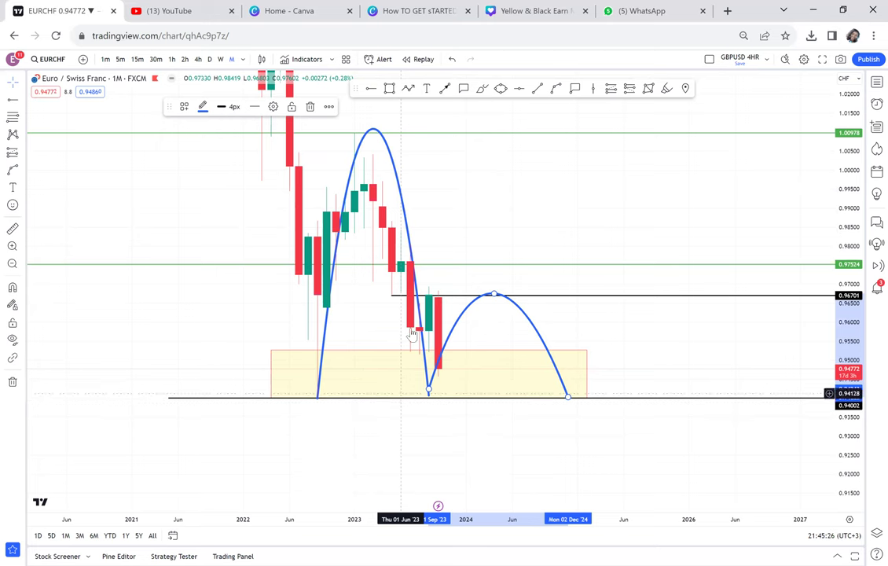
Step: Delete both blue curves from the EURCHF chart
key(Delete)
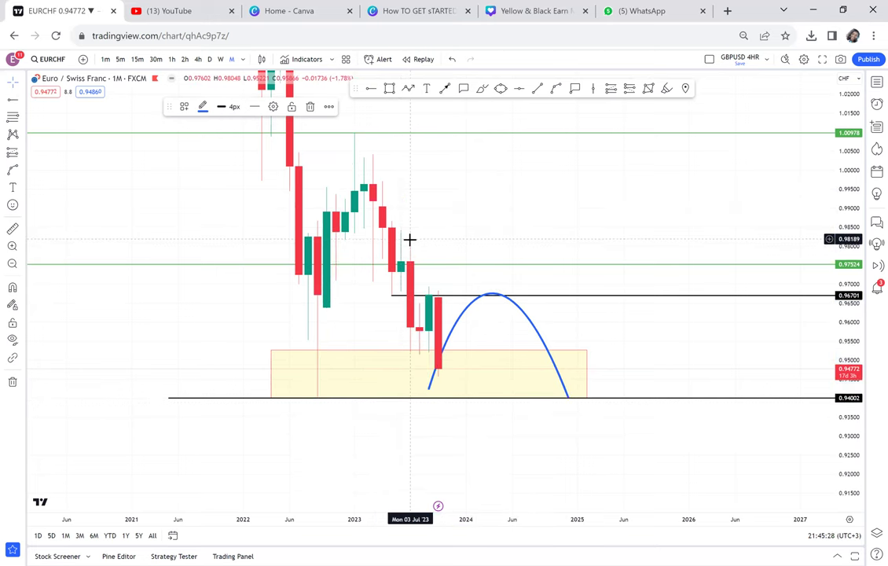
click(534, 328)
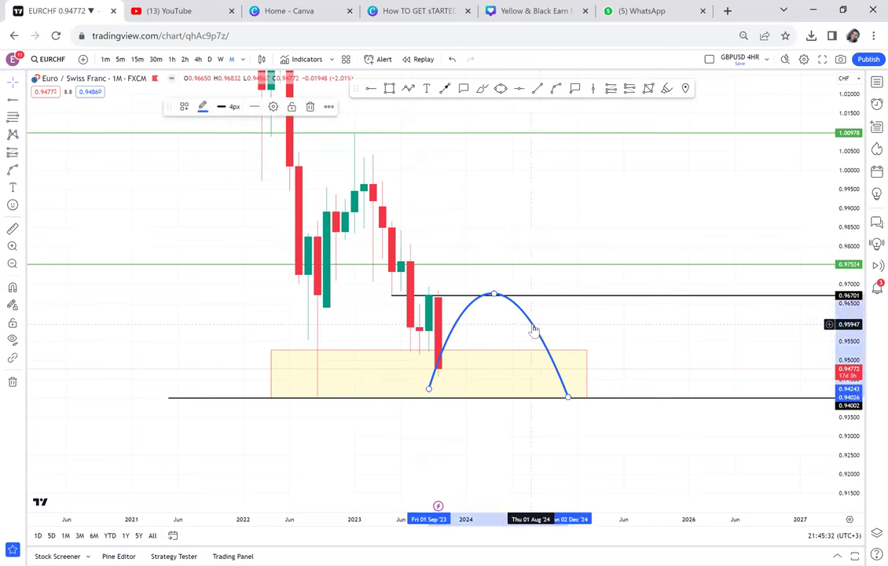
key(Delete)
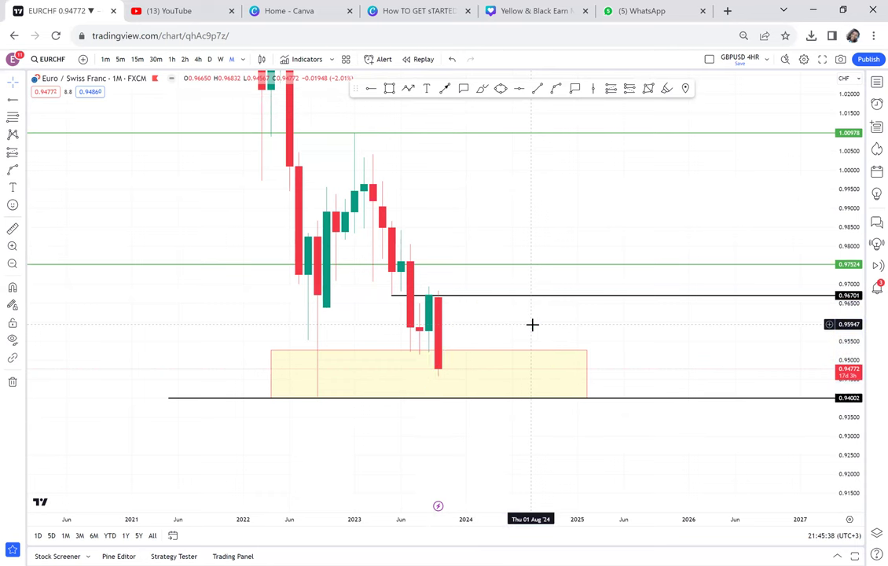
Step: Switch the EURCHF chart to the weekly timeframe, with the recent candles above the yellow zone in view
scroll(532, 324, up, 2)
drag(532, 324, 643, 313)
scroll(643, 314, down, 1)
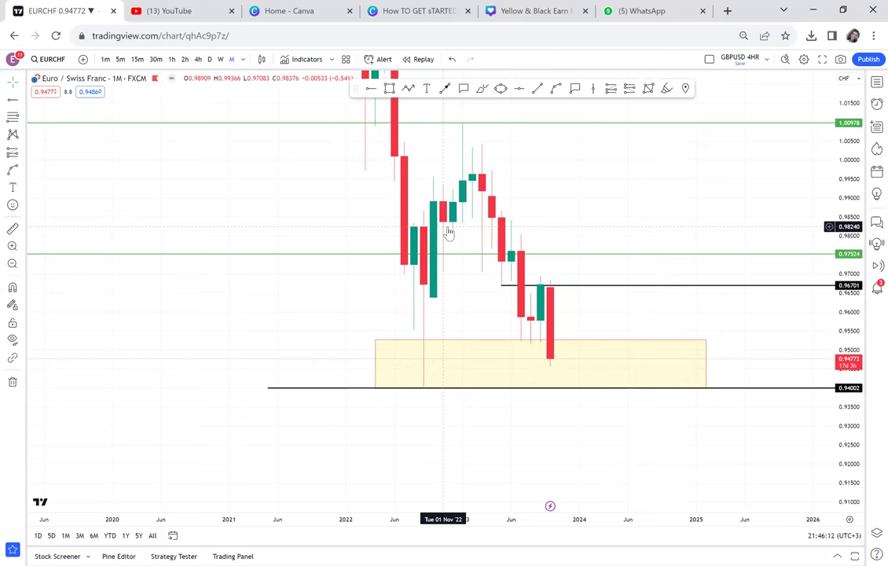
click(221, 60)
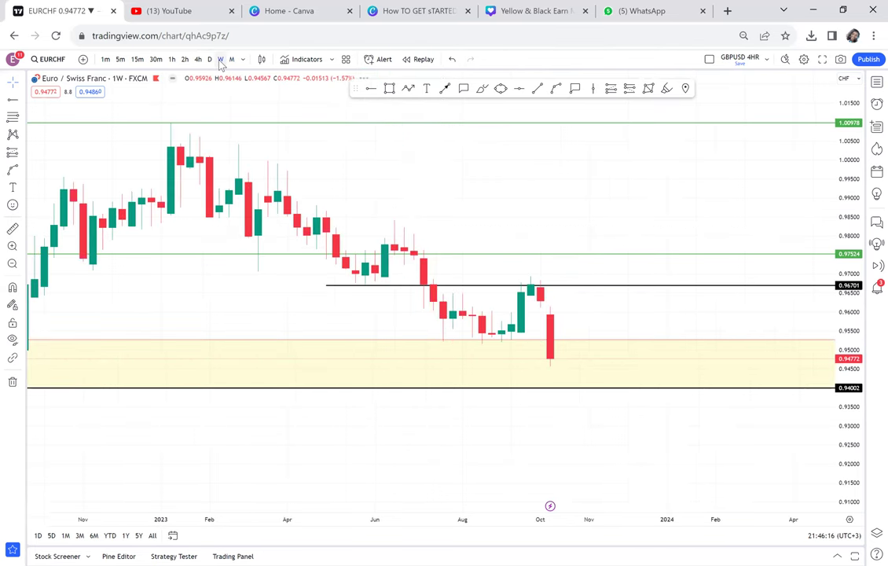
scroll(499, 189, down, 5)
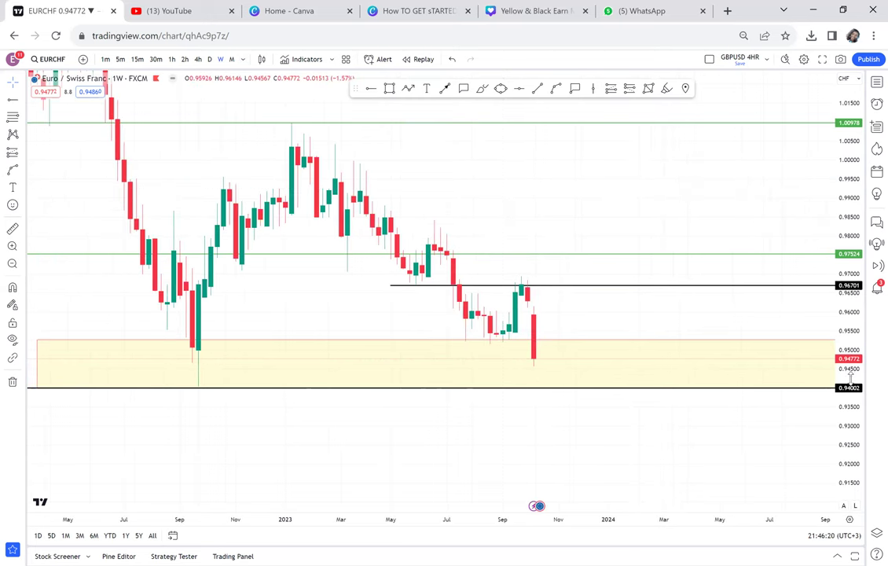
scroll(801, 271, up, 2)
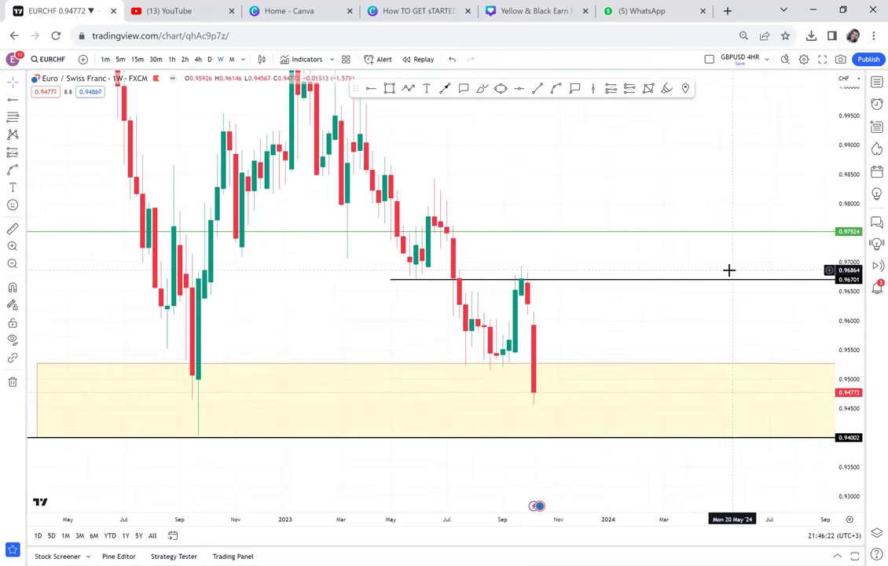
Step: Move the upper black ray down to about 0.96473, starting at the week of 15 May 2023
scroll(730, 270, up, 2)
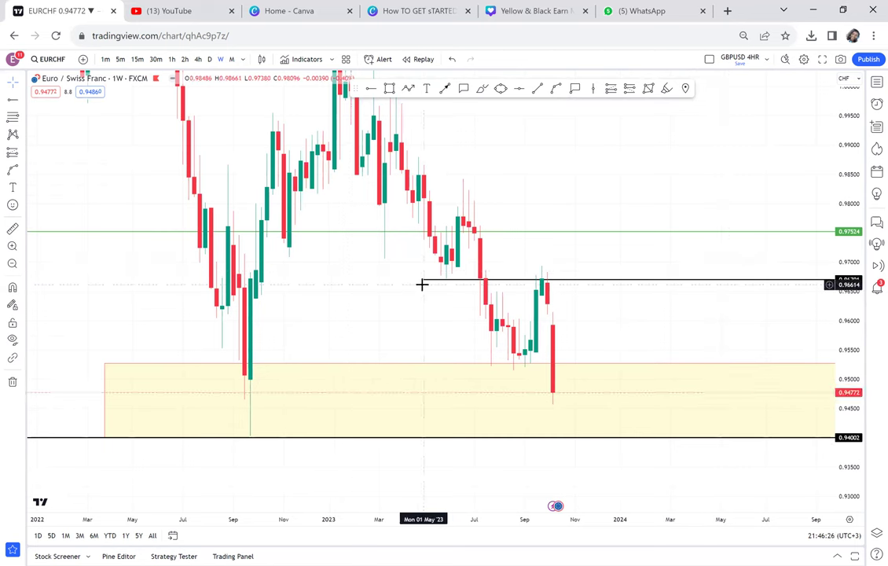
drag(424, 284, 440, 299)
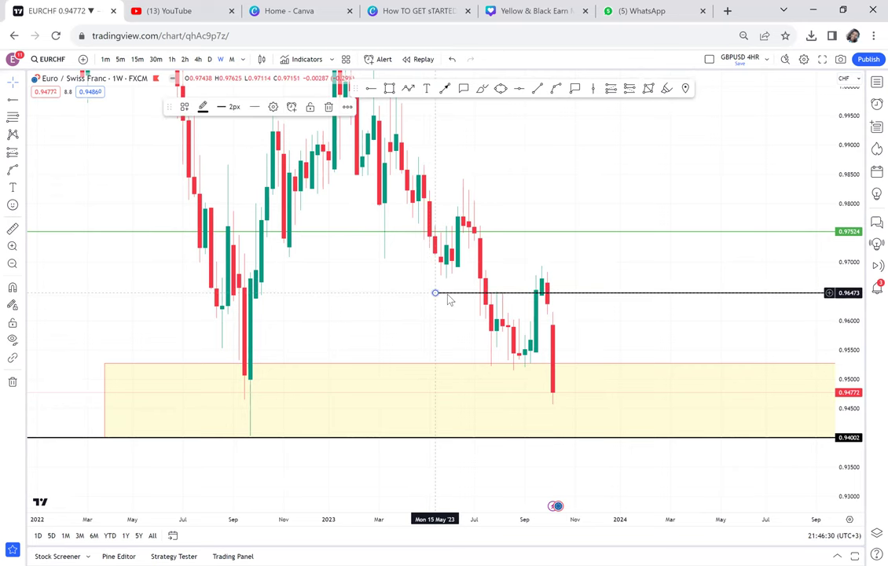
scroll(577, 280, up, 2)
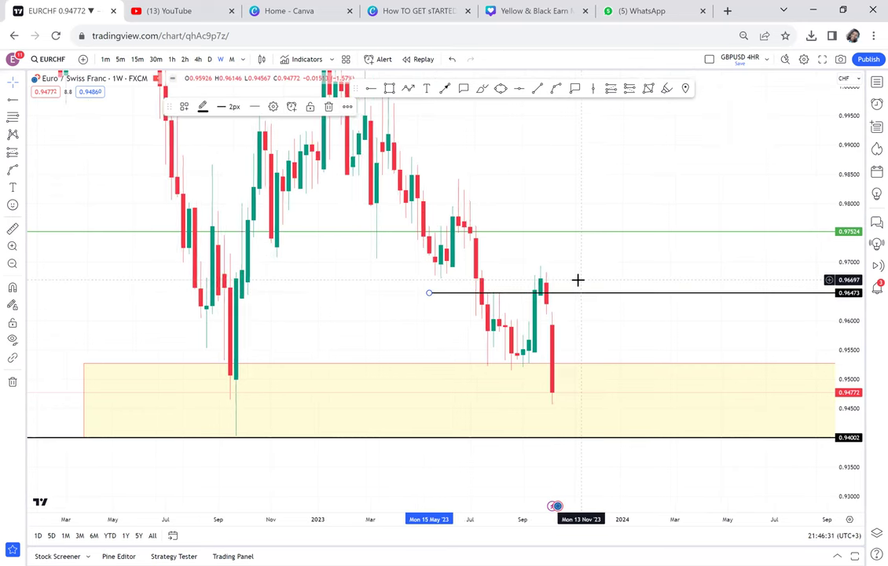
Step: Draw an arrow to the September 2023 bullish candle at the black ray and add a horizontal ray at about 0.95151 from 22 May 2023
click(443, 88)
drag(491, 237, 531, 290)
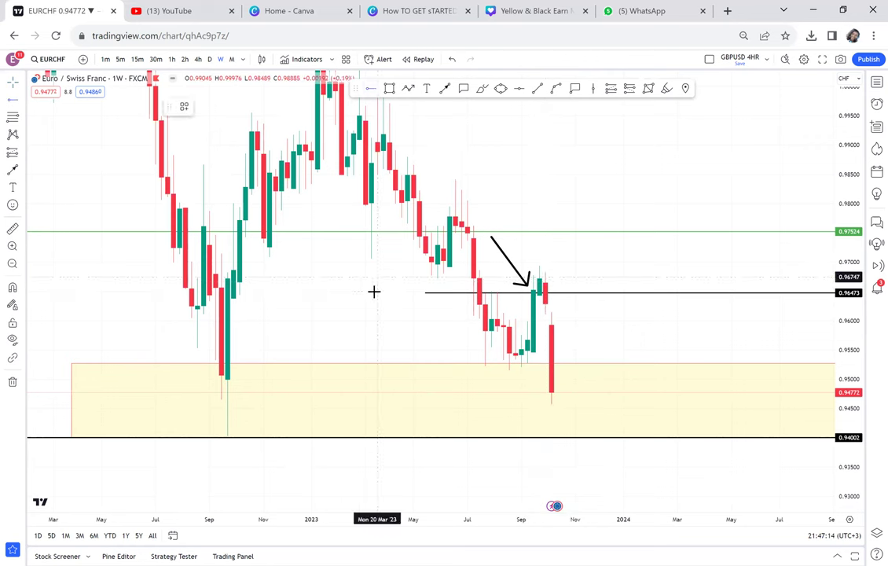
click(432, 370)
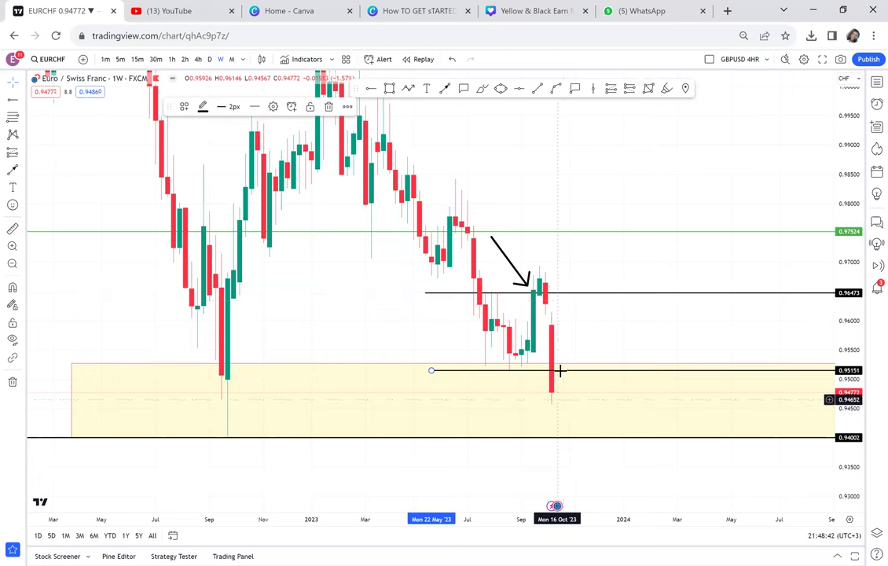
Step: Load AUDCHF from the watchlist, set its chart to the monthly timeframe, and close the watchlist
click(875, 82)
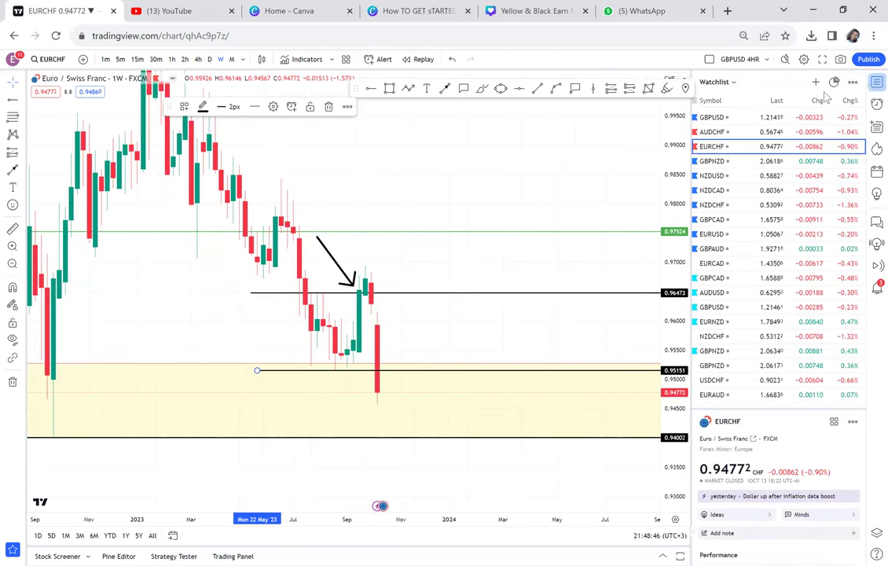
click(751, 134)
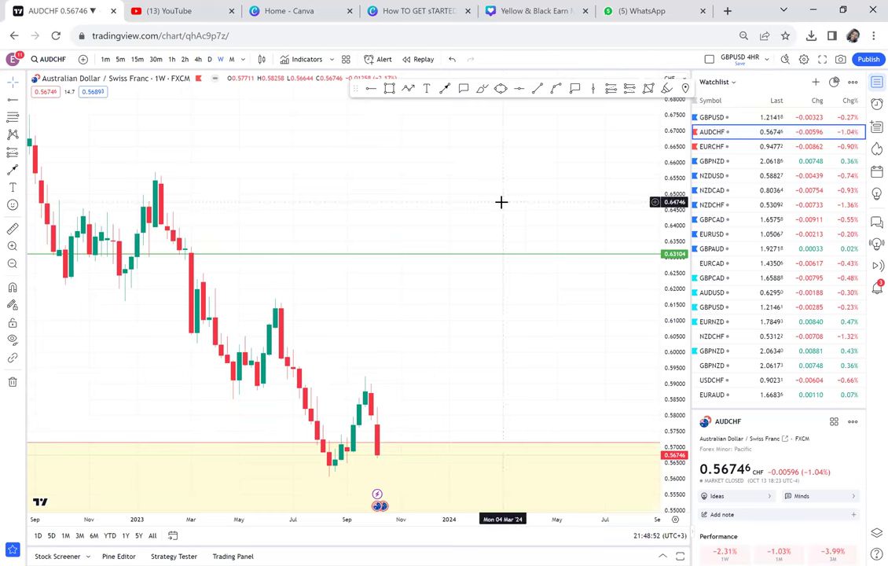
click(232, 59)
click(876, 83)
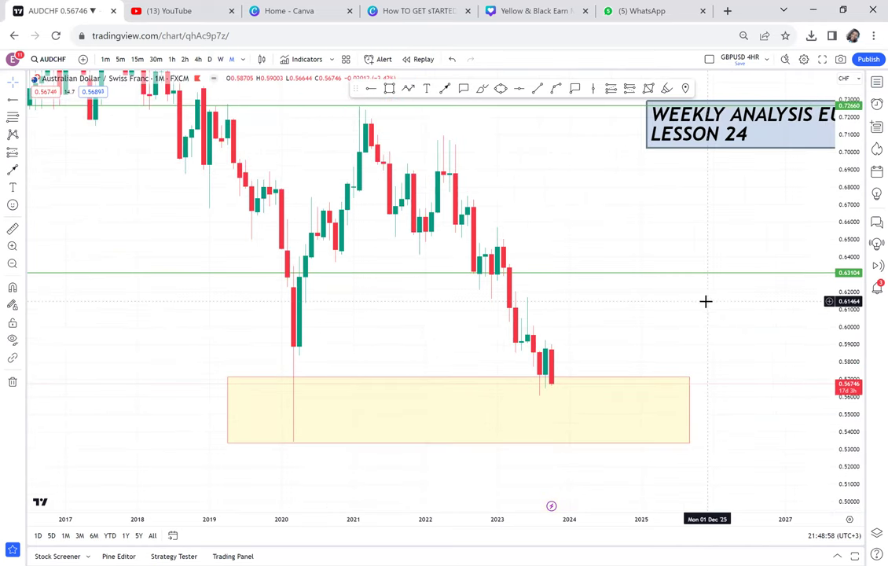
Step: Place a black horizontal ray on the AUDCHF monthly chart at about 0.58545, starting from December 2022
scroll(640, 308, right, 3)
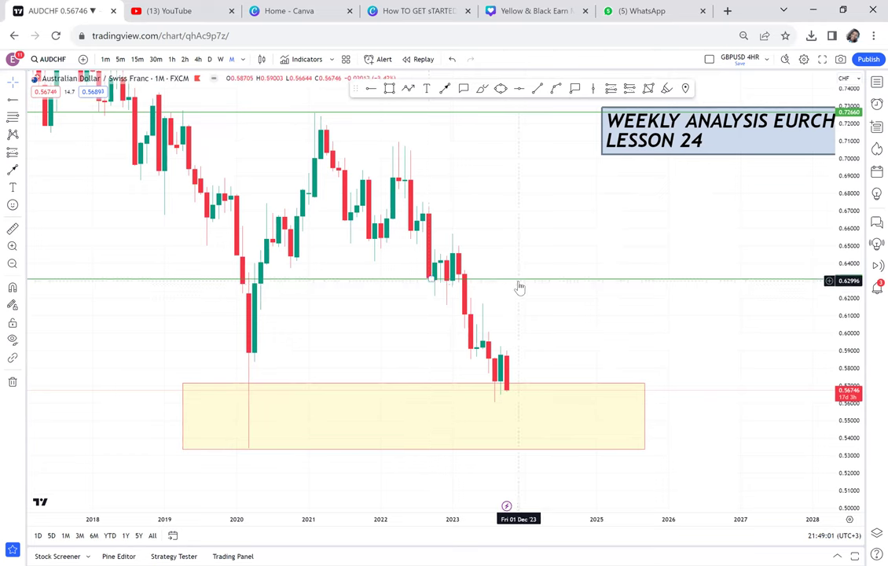
scroll(566, 296, up, 1)
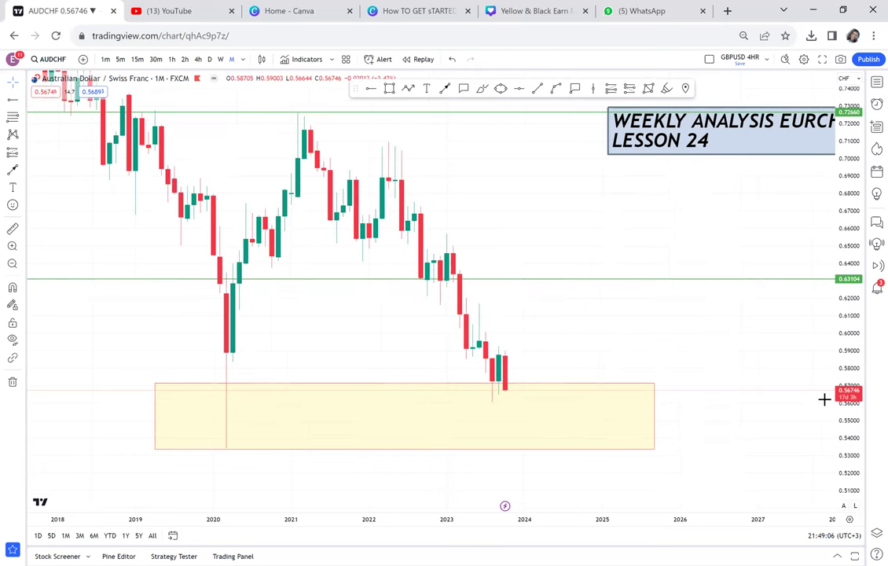
drag(824, 400, 714, 361)
drag(637, 235, 571, 122)
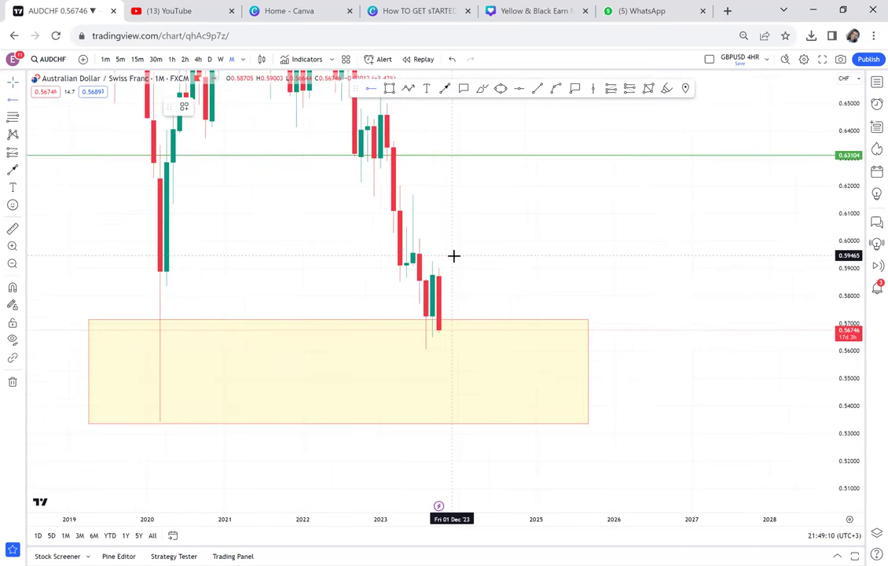
click(376, 281)
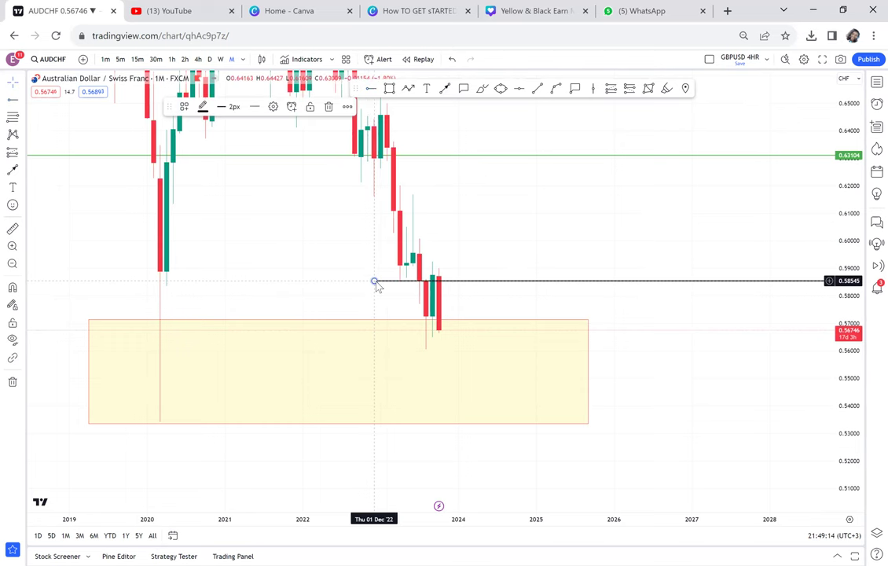
Step: Measure the price drop from around the black ray down to the latest candle's close, and clear the measurement
scroll(464, 294, up, 1)
scroll(465, 295, up, 1)
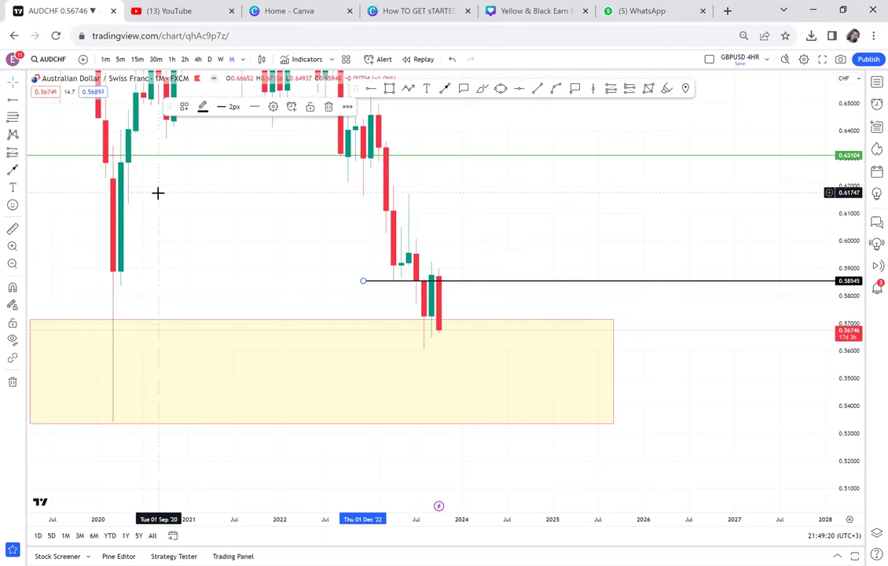
click(13, 228)
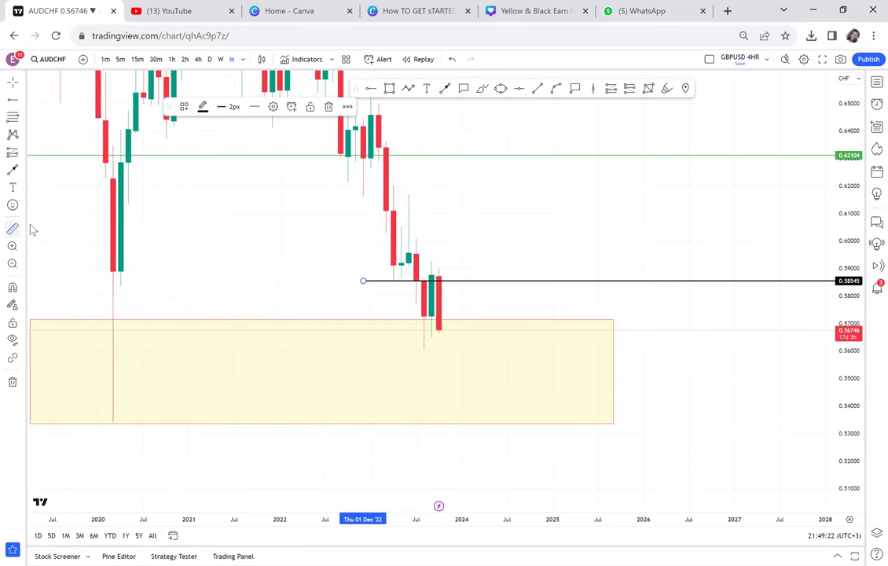
click(392, 278)
click(389, 330)
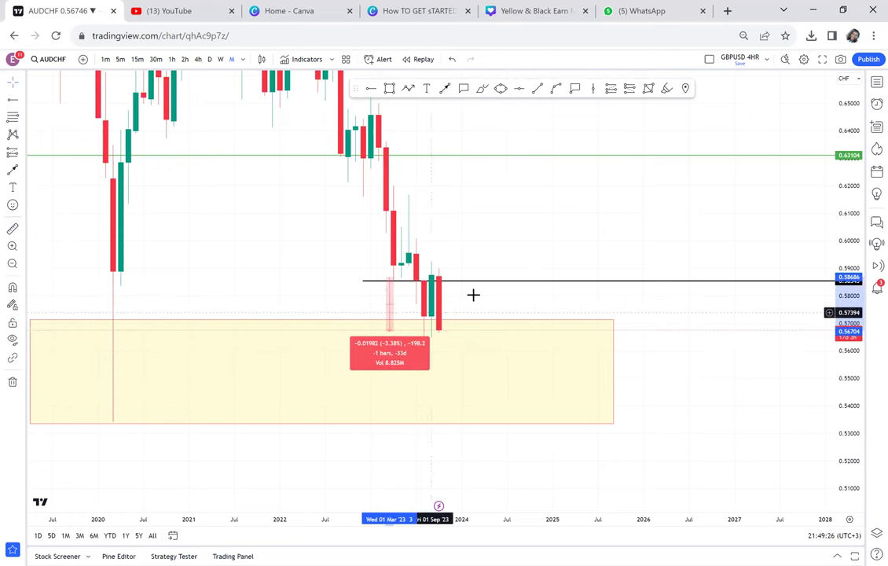
click(472, 294)
scroll(472, 293, up, 2)
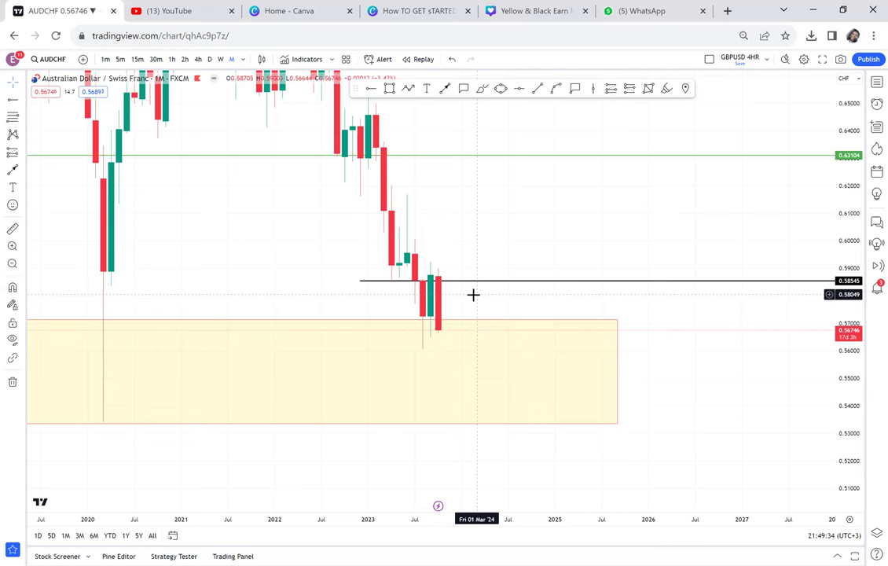
Step: Switch AUDCHF to the weekly timeframe and move the black ray to about 0.57483, starting from 20 March 2023
click(220, 59)
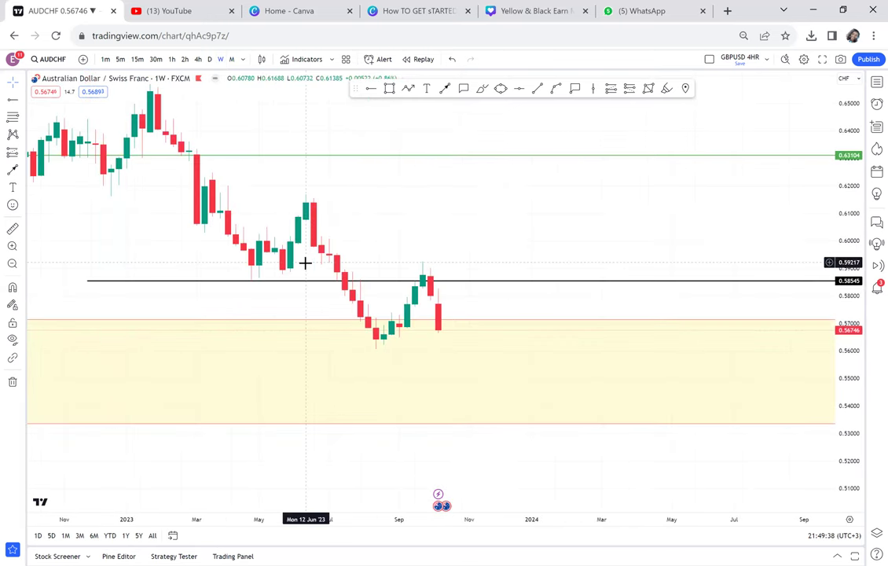
scroll(304, 263, down, 4)
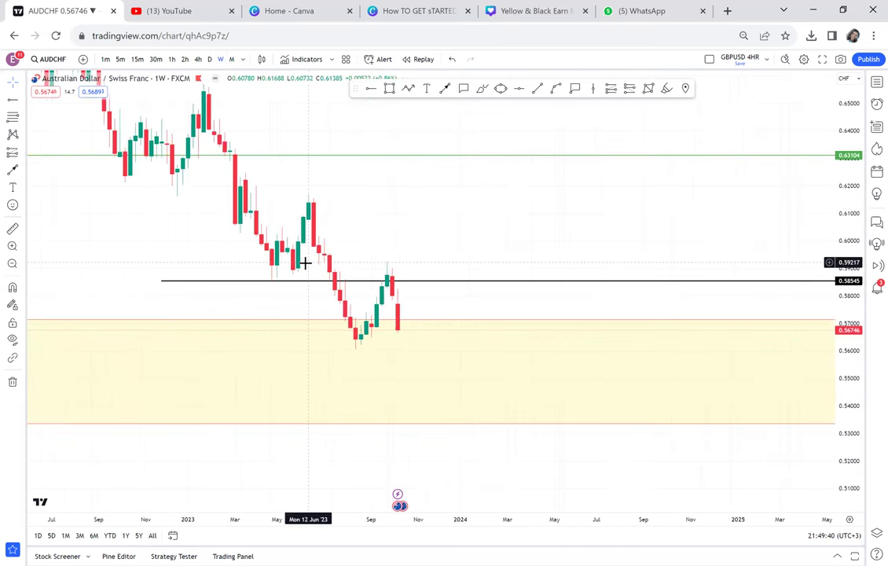
click(170, 281)
drag(170, 281, 250, 310)
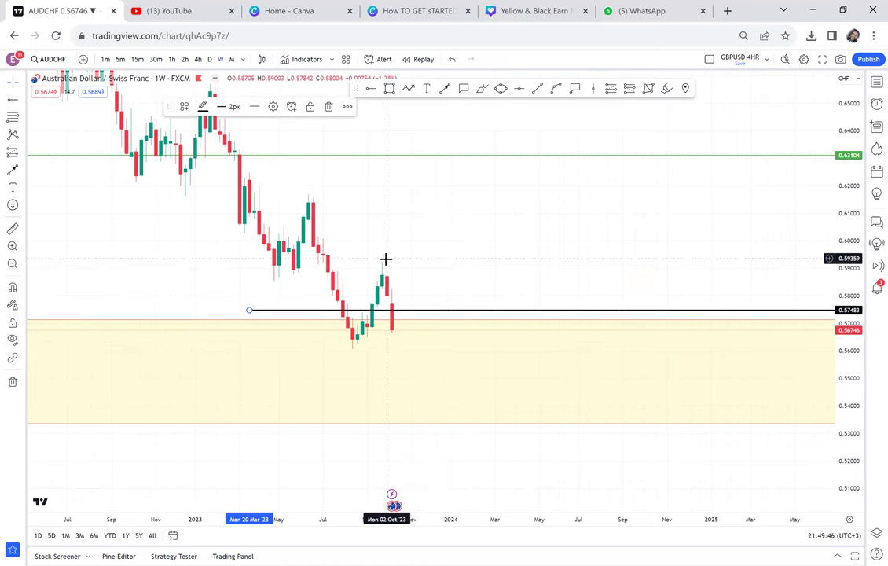
scroll(386, 259, up, 5)
drag(457, 256, 525, 210)
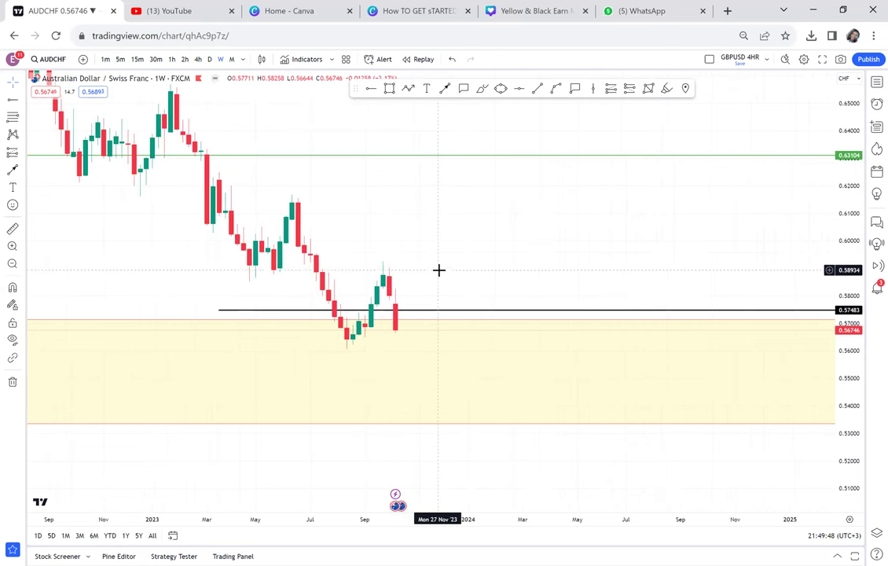
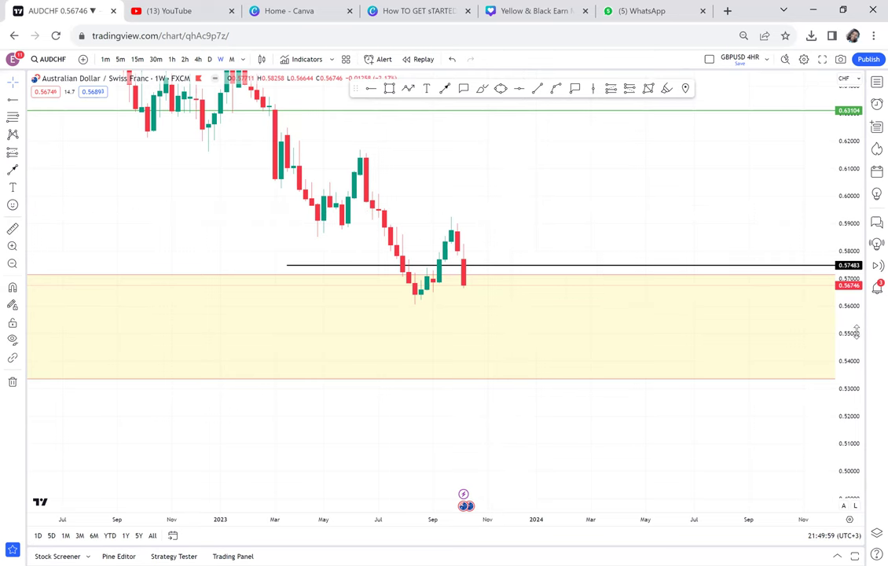
drag(857, 330, 856, 299)
scroll(675, 150, up, 3)
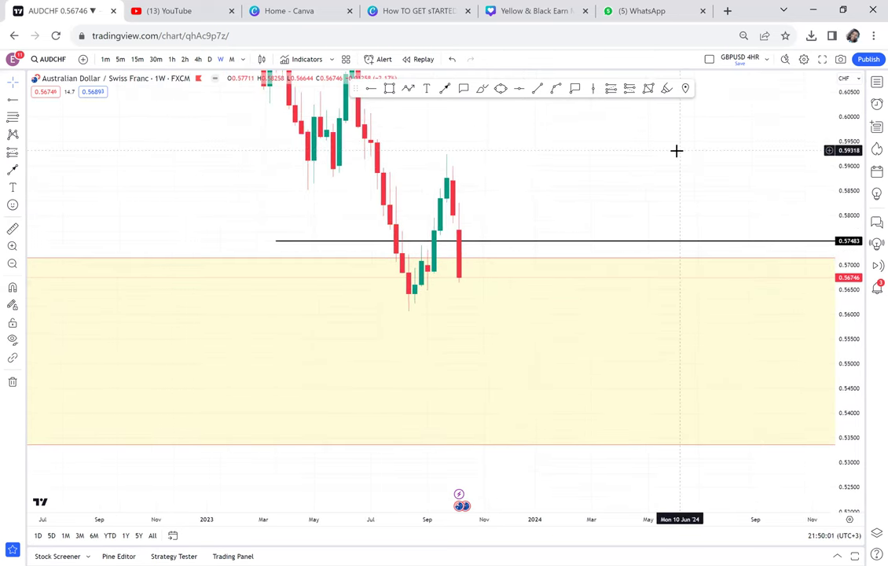
scroll(676, 151, up, 3)
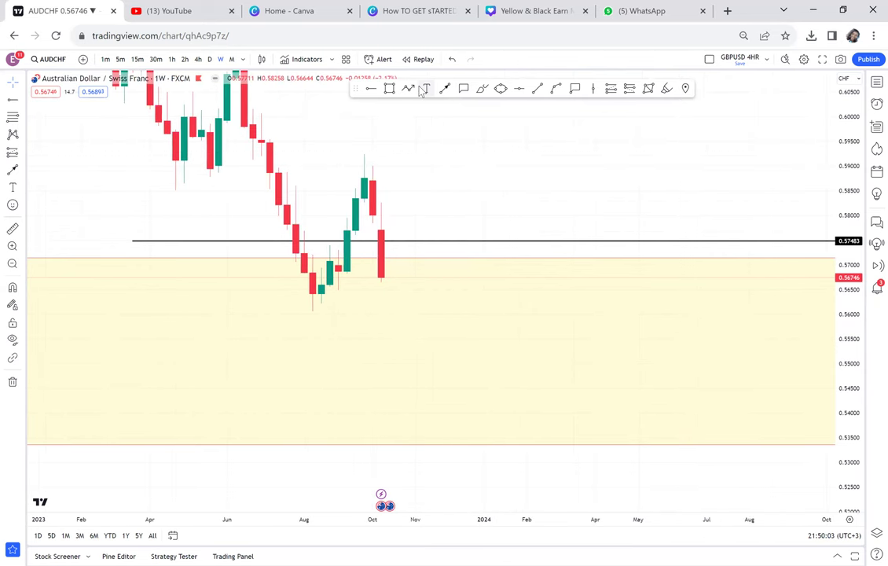
Step: Draw a small rectangle on the AUDCHF weekly chart from about 0.56795 to 0.56519, spanning 28 August to 27 November 2023
click(390, 89)
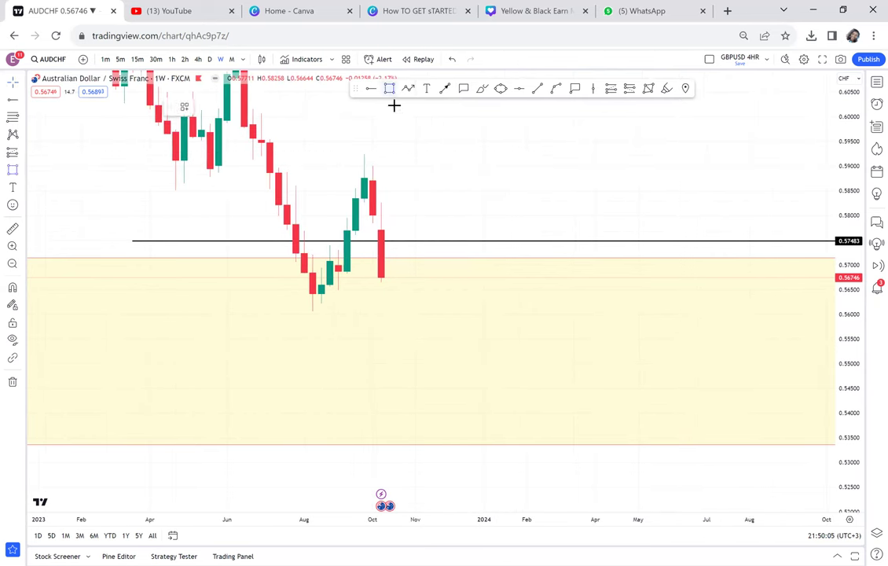
drag(328, 275, 441, 289)
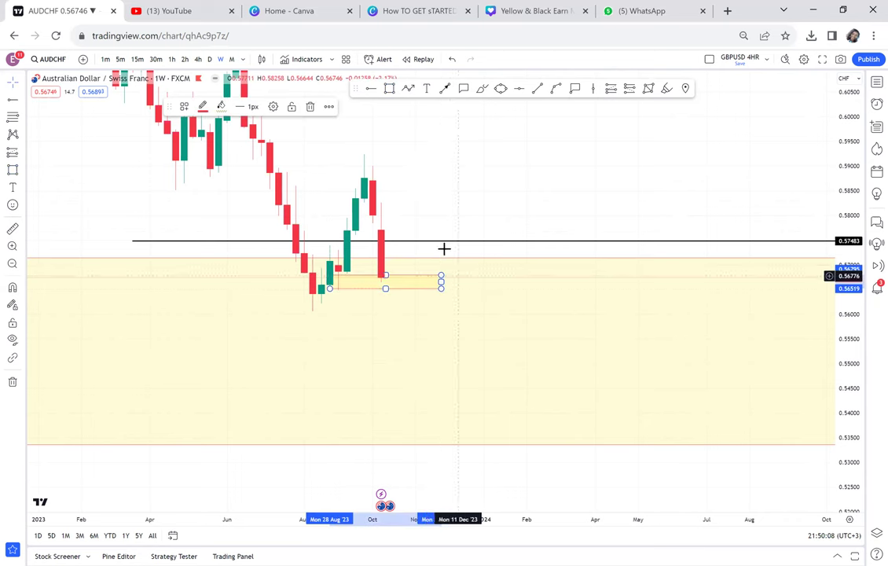
Step: Change the fill of the large yellow zone between 0.57143 and 0.53356 to black
click(452, 264)
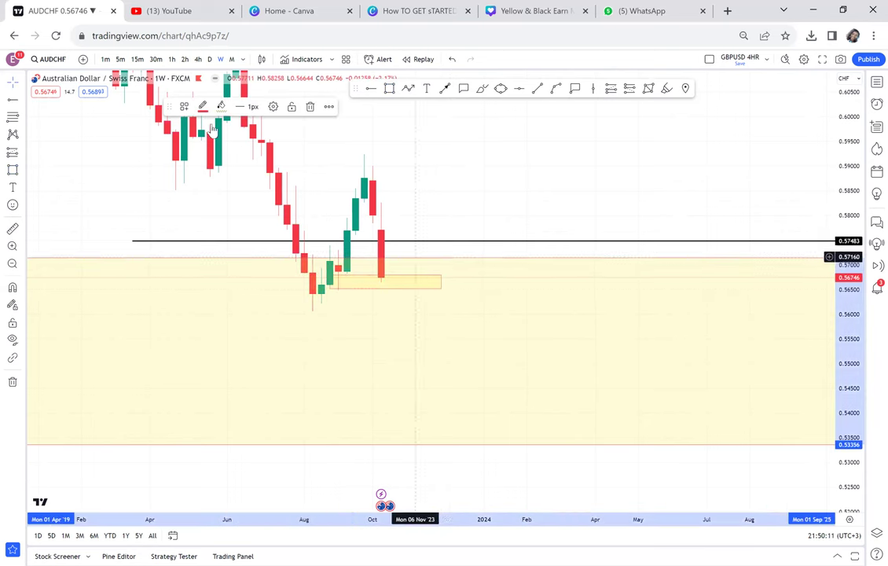
click(221, 108)
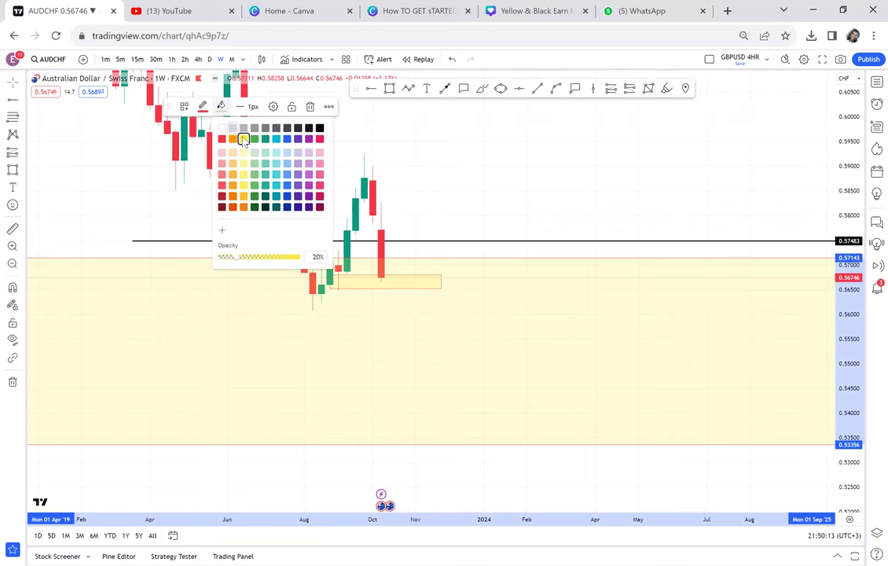
click(260, 149)
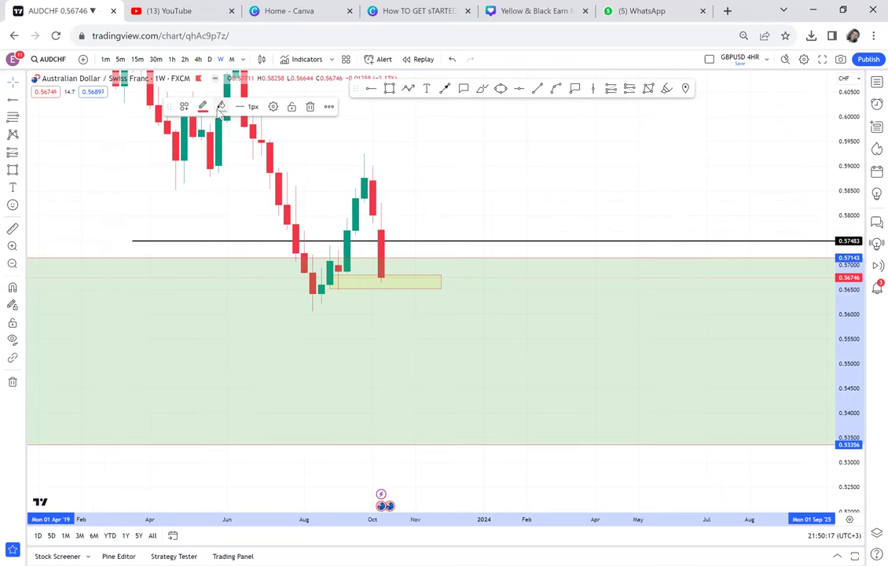
click(220, 107)
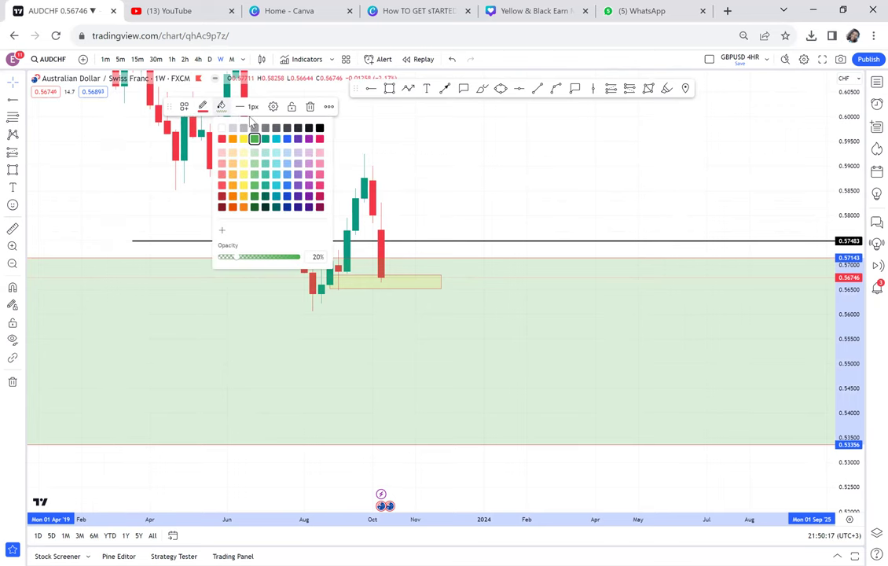
click(320, 129)
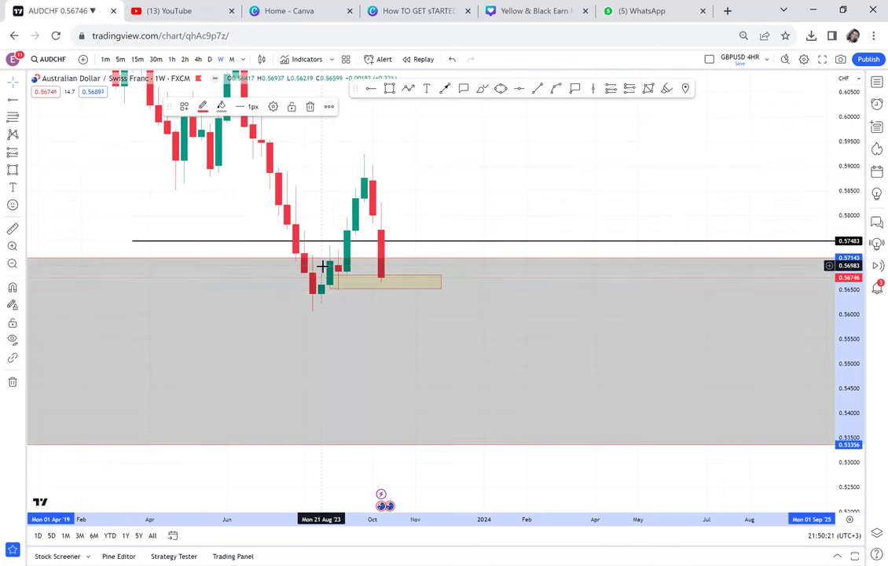
Step: Raise the small rectangle's upper edge to about 0.56894 and measure the price rise from its lower edge to the following swing high
click(334, 280)
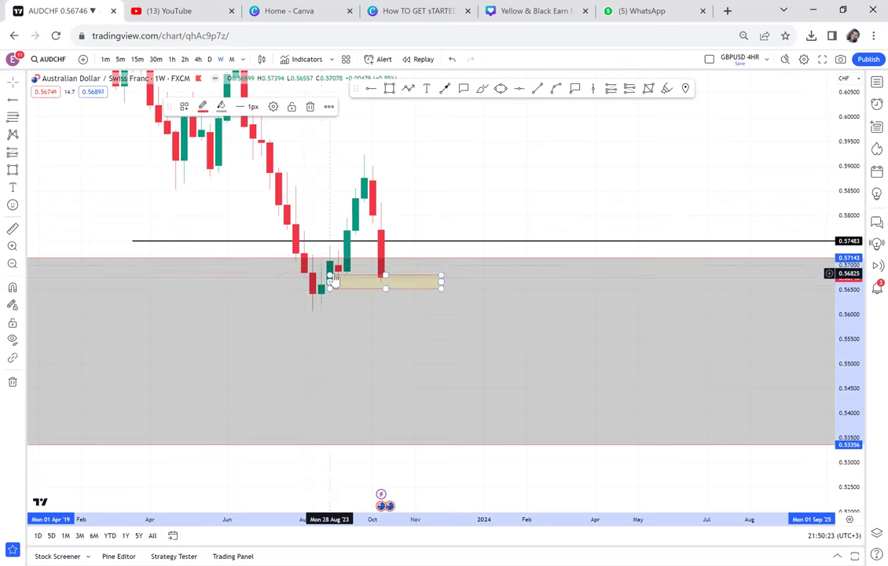
drag(333, 272, 330, 270)
click(13, 228)
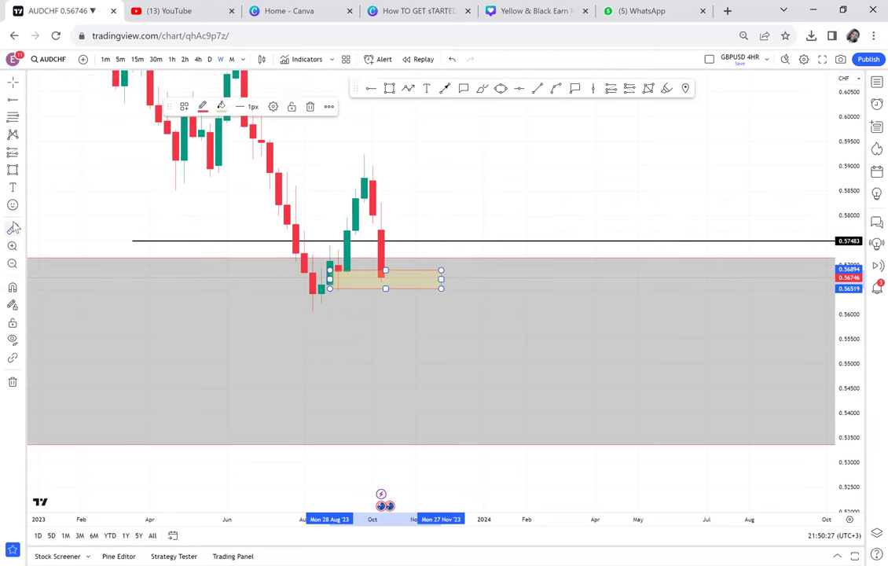
click(319, 288)
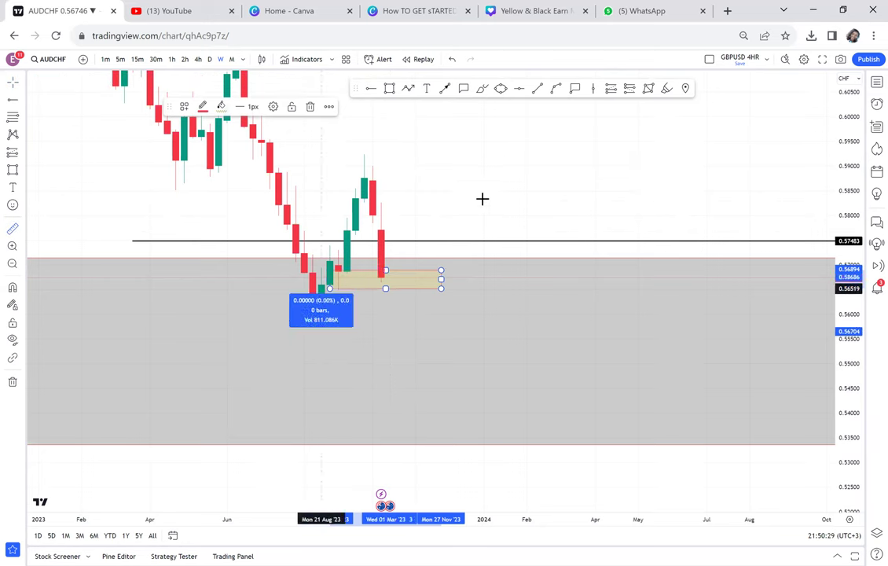
click(568, 153)
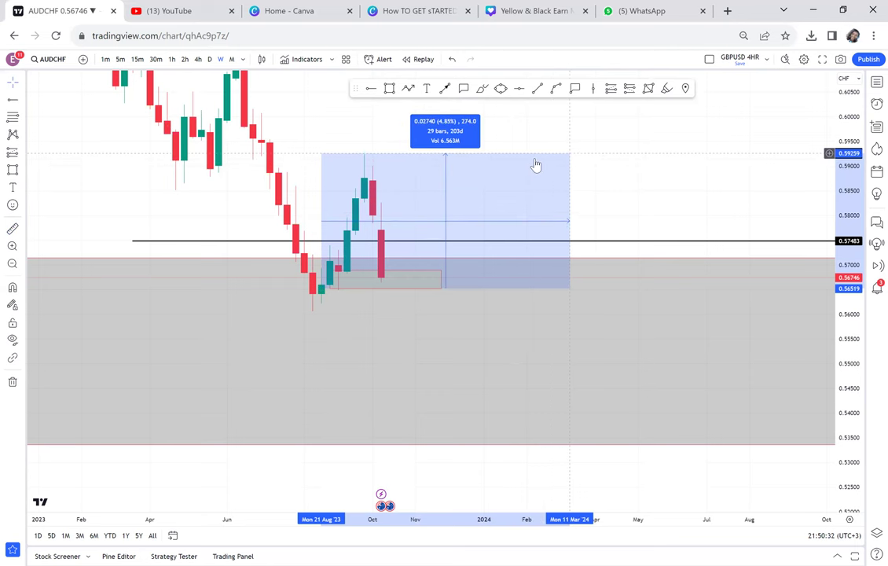
Step: Place a black horizontal ray at about 0.57909 starting from 10 July 2023, and delete the ray at 0.57483
click(369, 89)
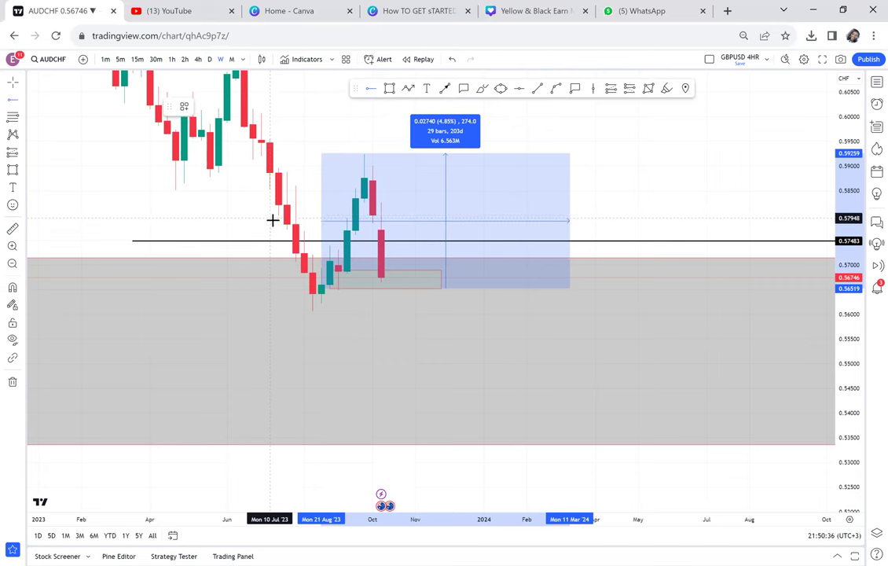
click(271, 220)
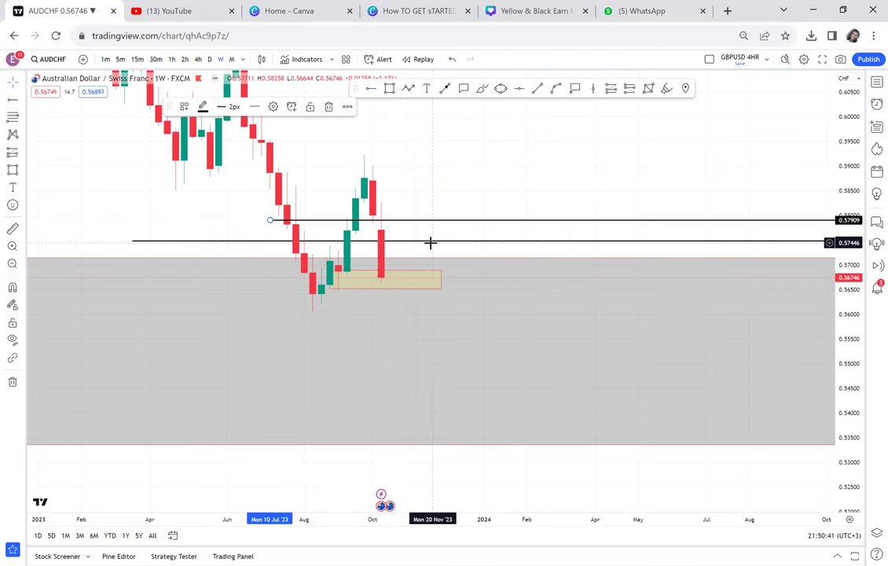
key(Escape)
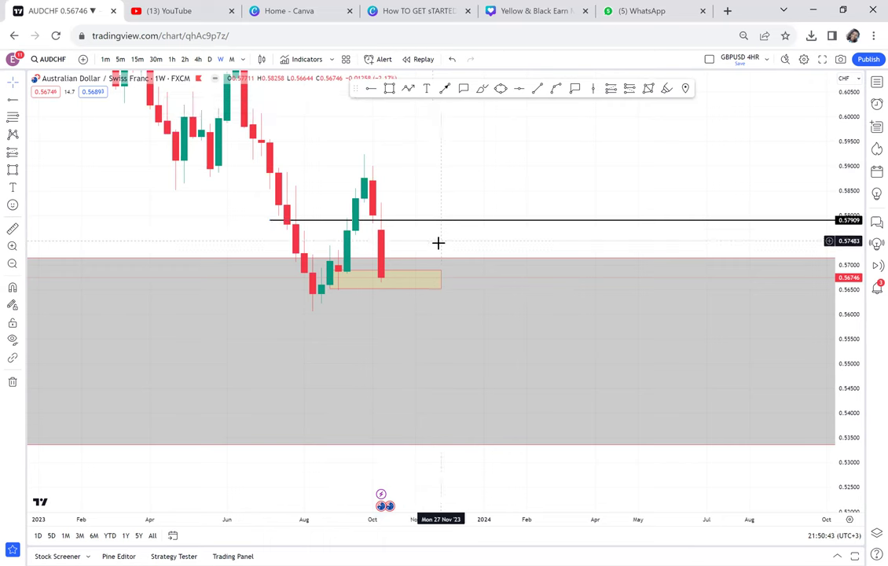
Step: Measure the price distance from around the latest weekly candle's close up to the black ray
click(12, 228)
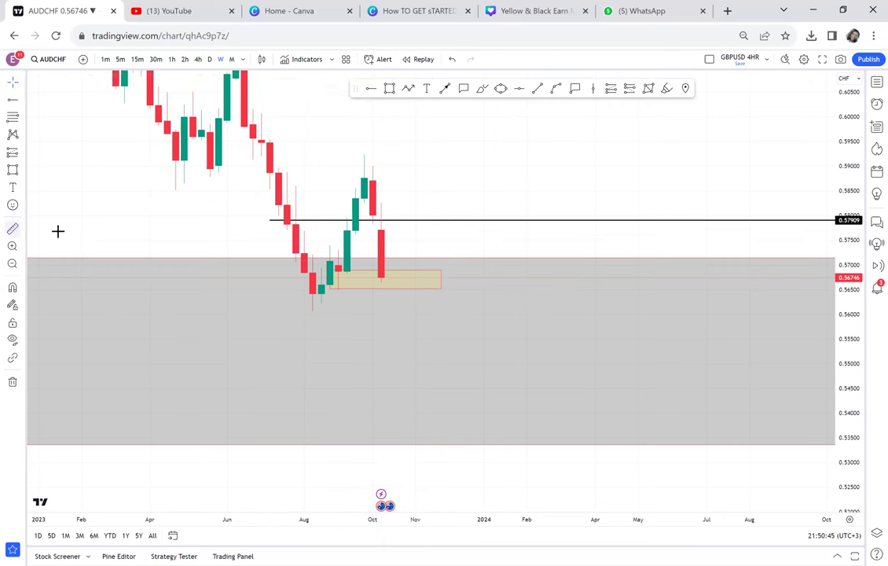
click(373, 279)
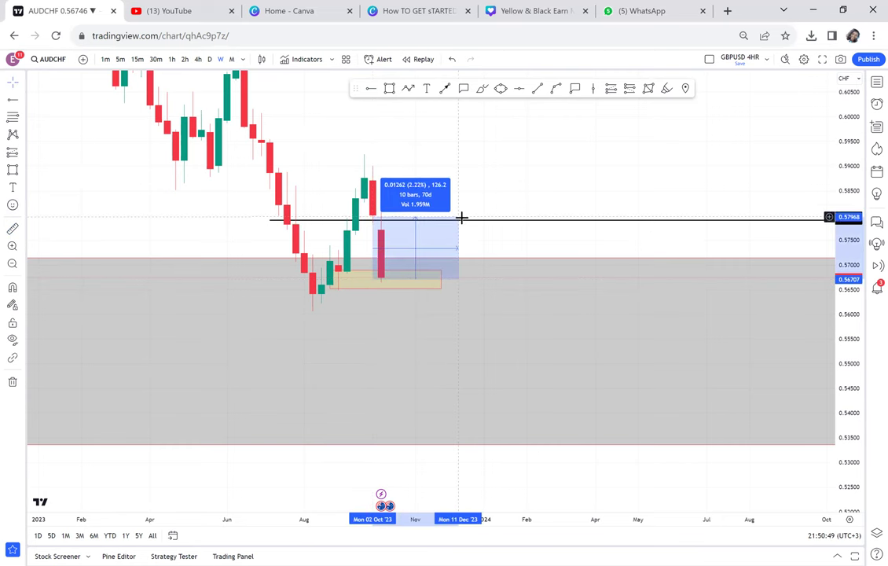
click(460, 217)
Step: Switch AUDCHF to the daily timeframe, measure the October drop from the black ray to the latest close, and clear the measurement
click(210, 59)
scroll(260, 234, down, 3)
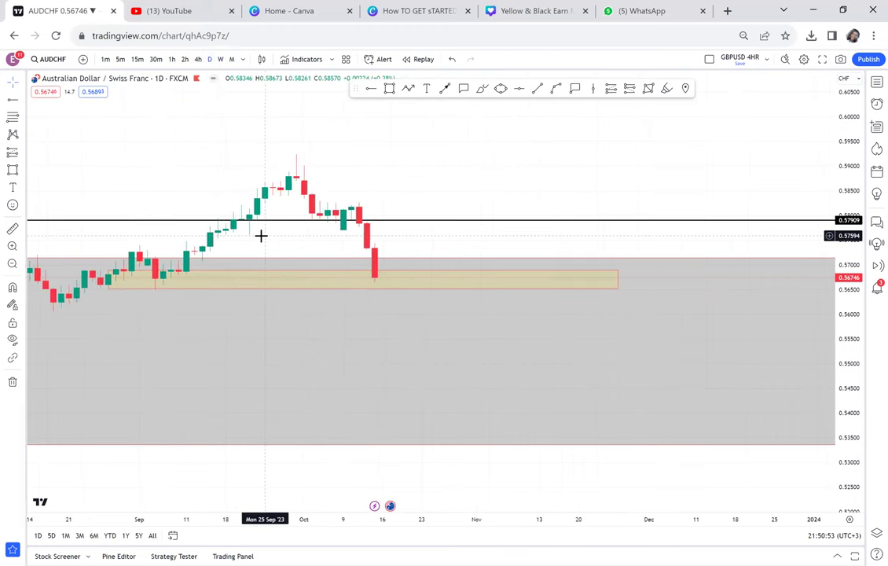
scroll(260, 234, down, 4)
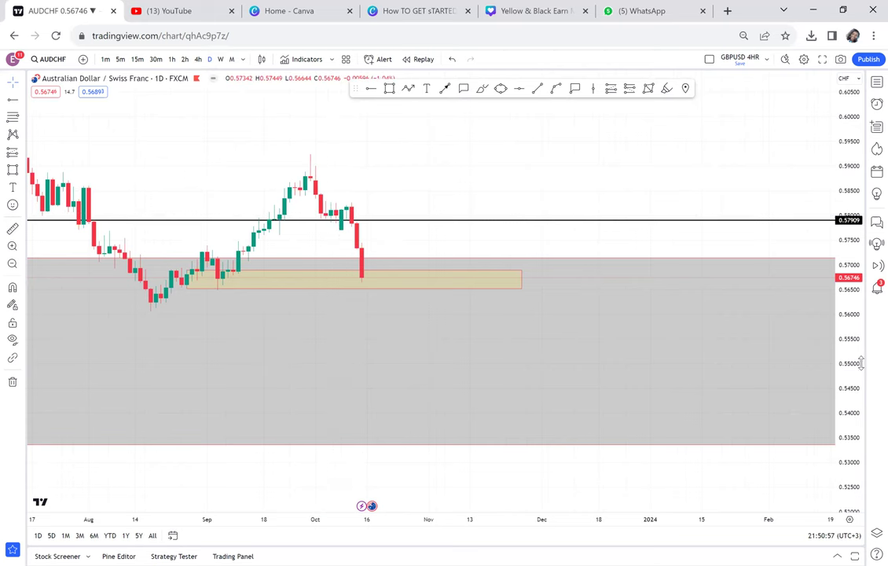
scroll(757, 185, up, 2)
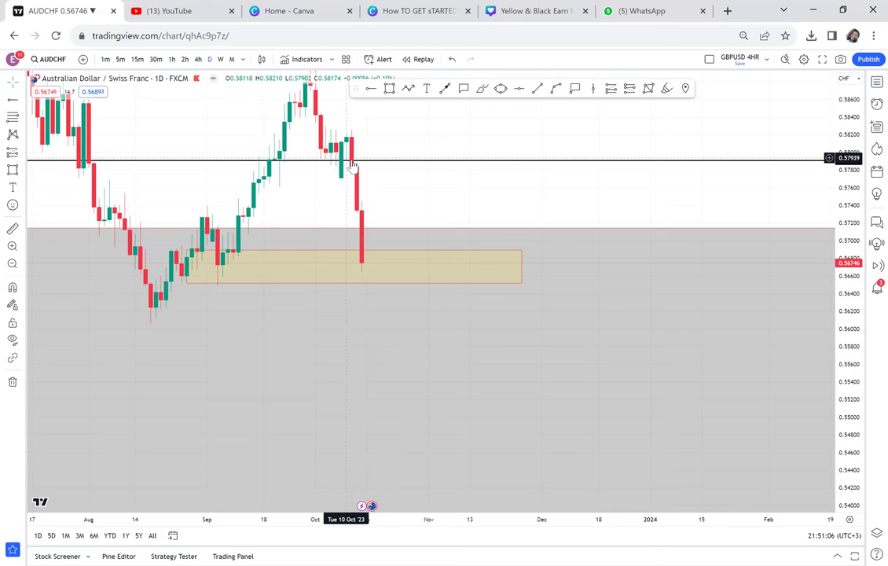
click(14, 229)
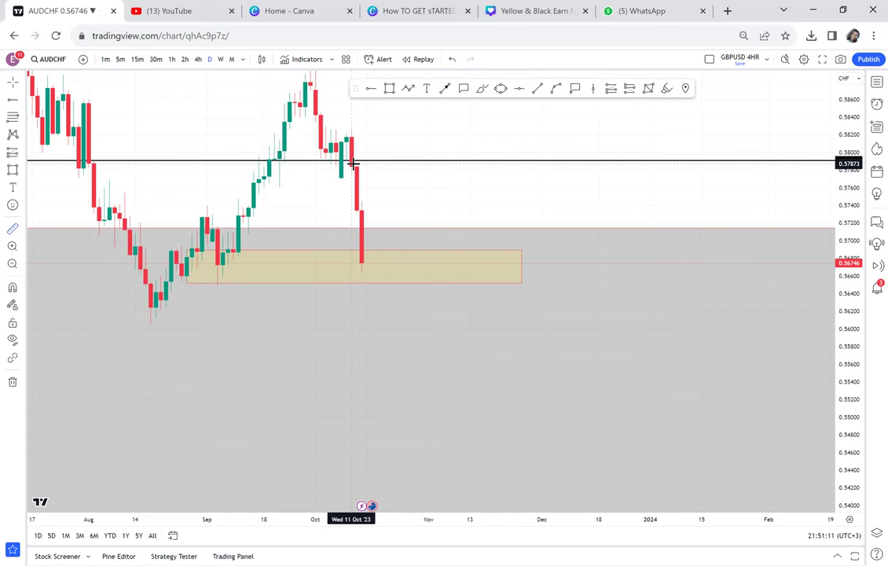
click(354, 163)
click(373, 261)
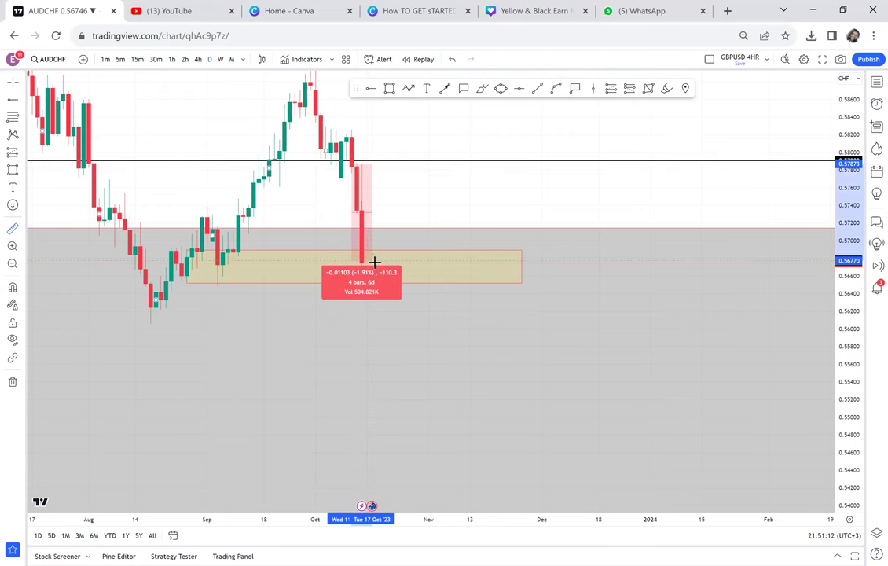
click(440, 209)
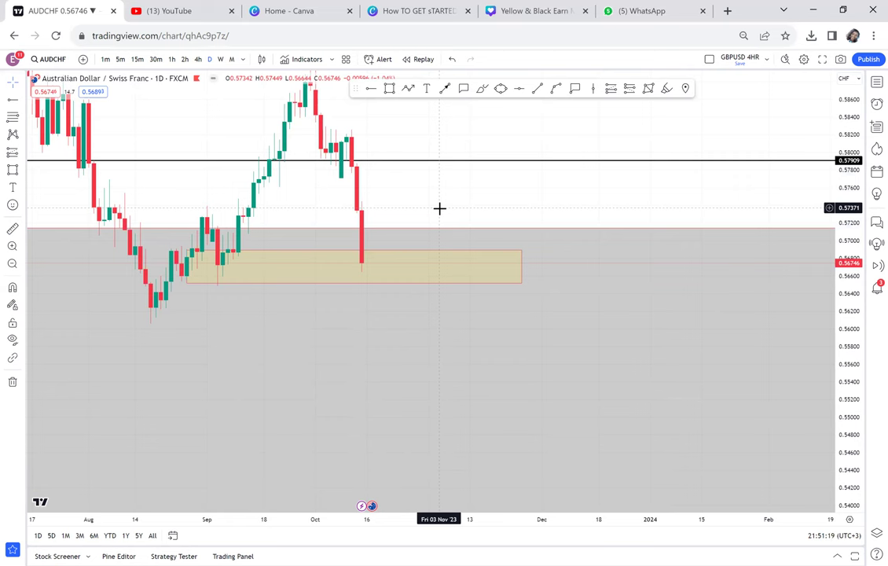
Step: Return AUDCHF to the weekly timeframe and open the watchlist
click(220, 60)
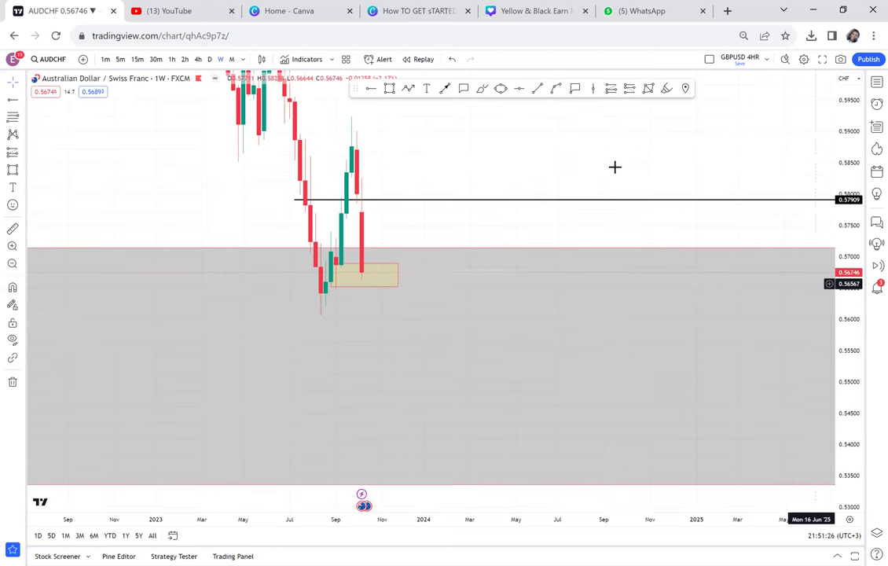
scroll(741, 184, left, 5)
scroll(742, 184, right, 5)
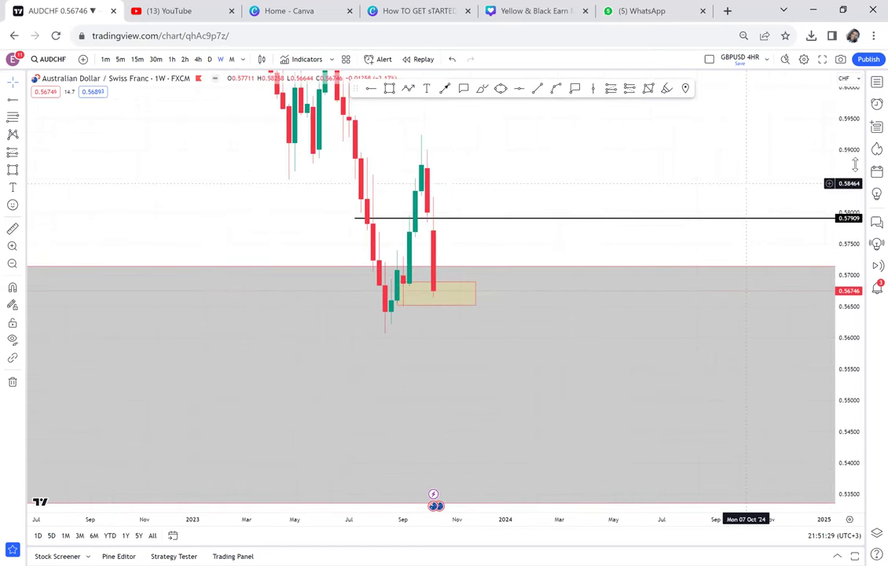
drag(840, 277, 839, 306)
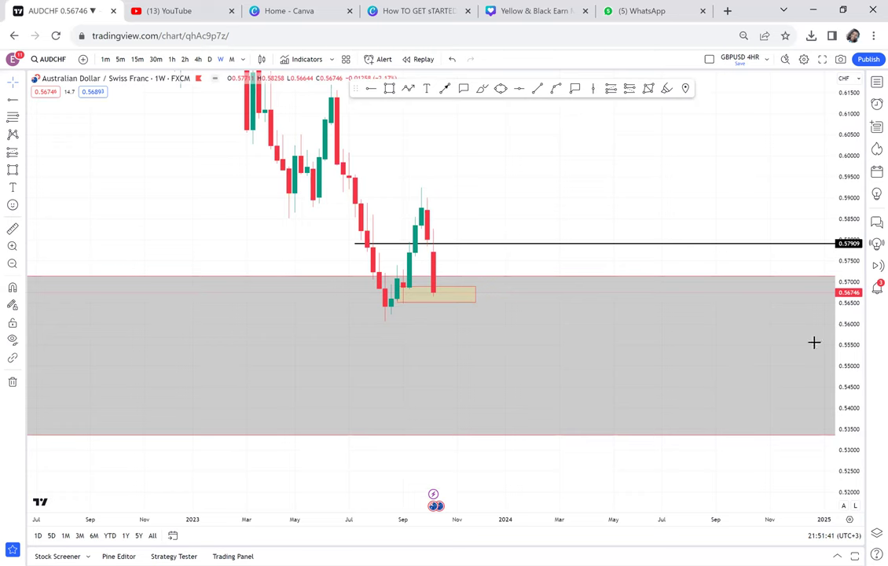
click(876, 83)
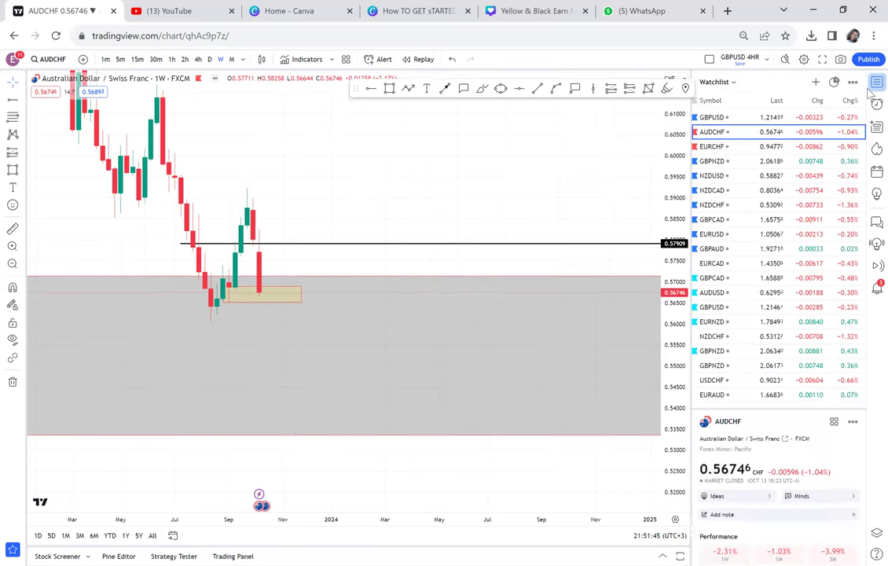